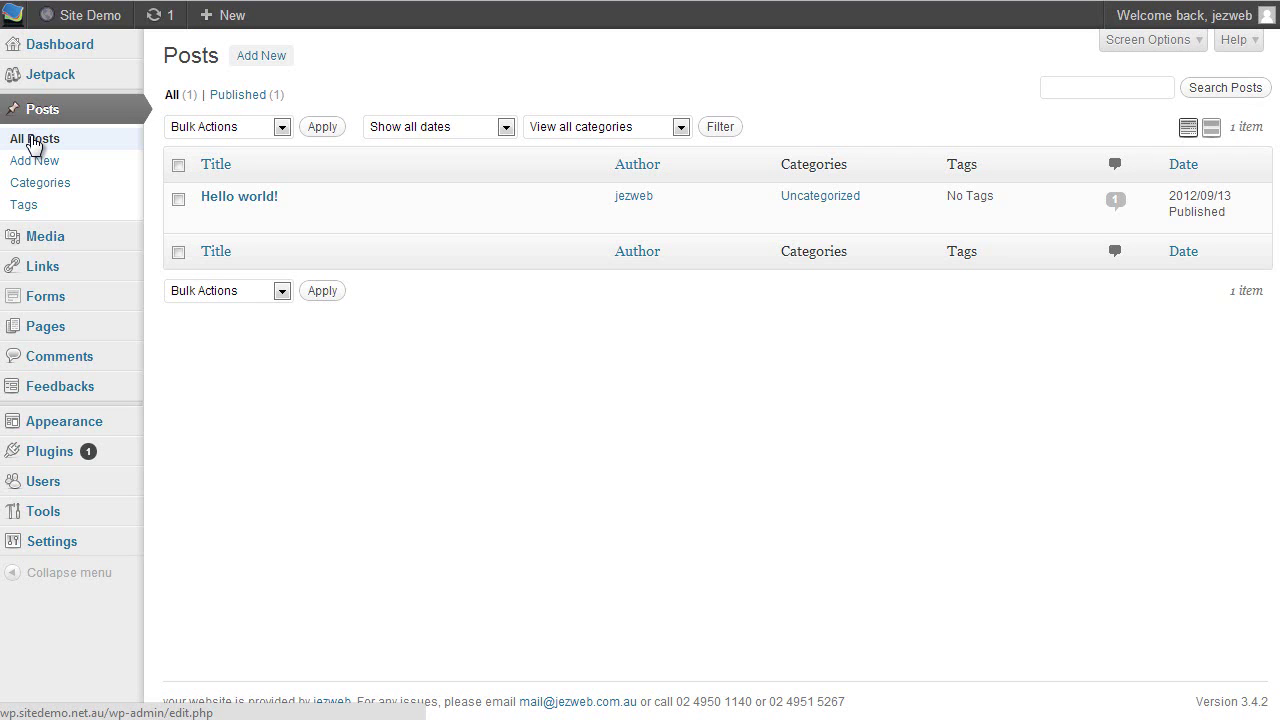
Add a post category named Defence with no parent.
click(33, 140)
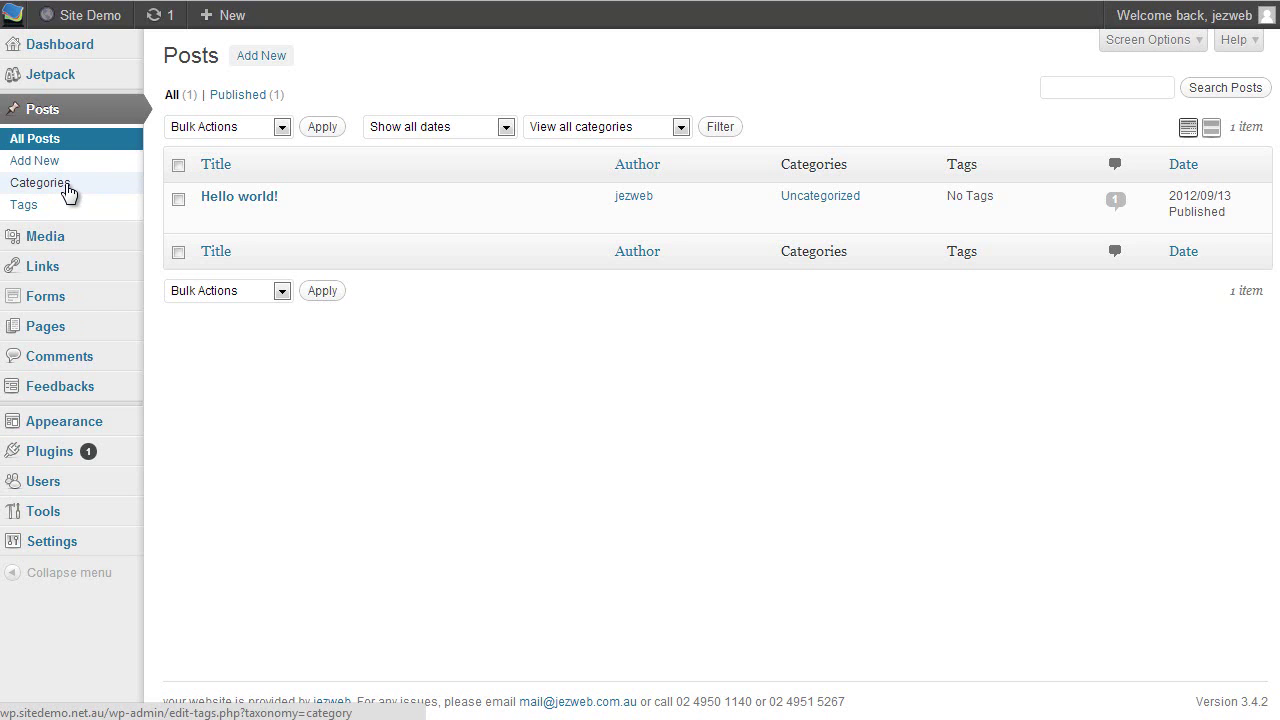
click(67, 191)
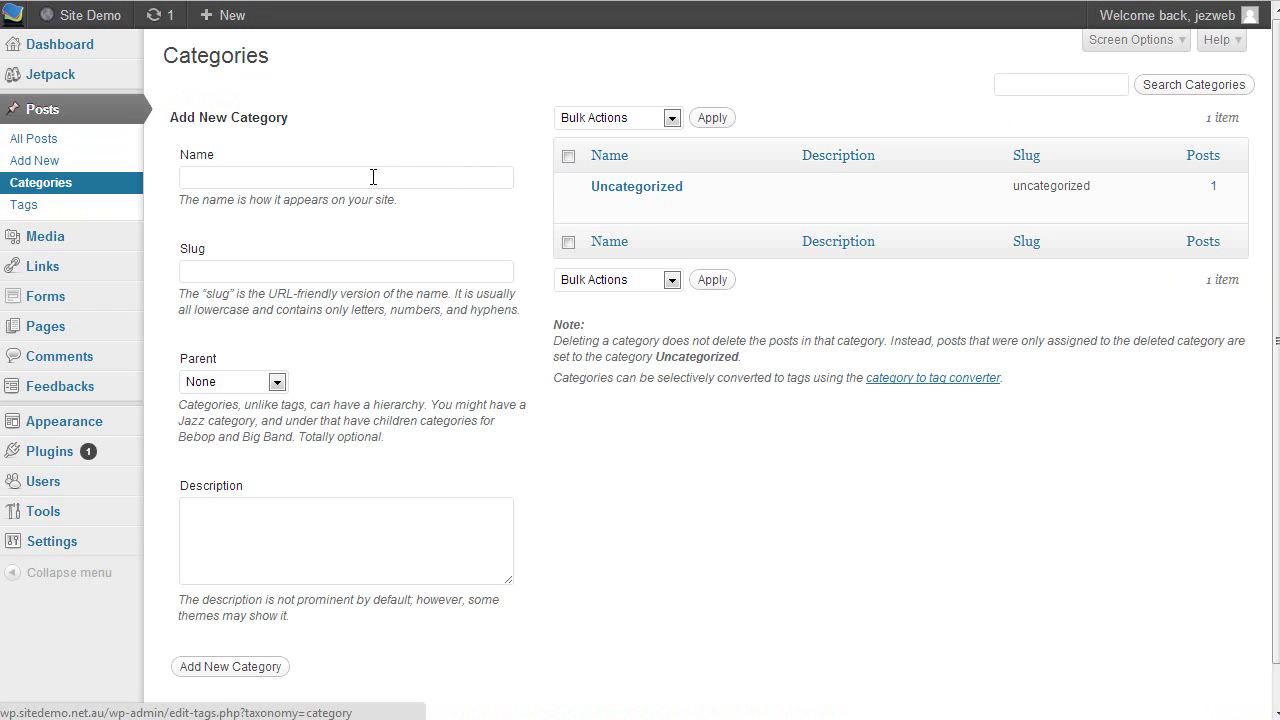
click(389, 178)
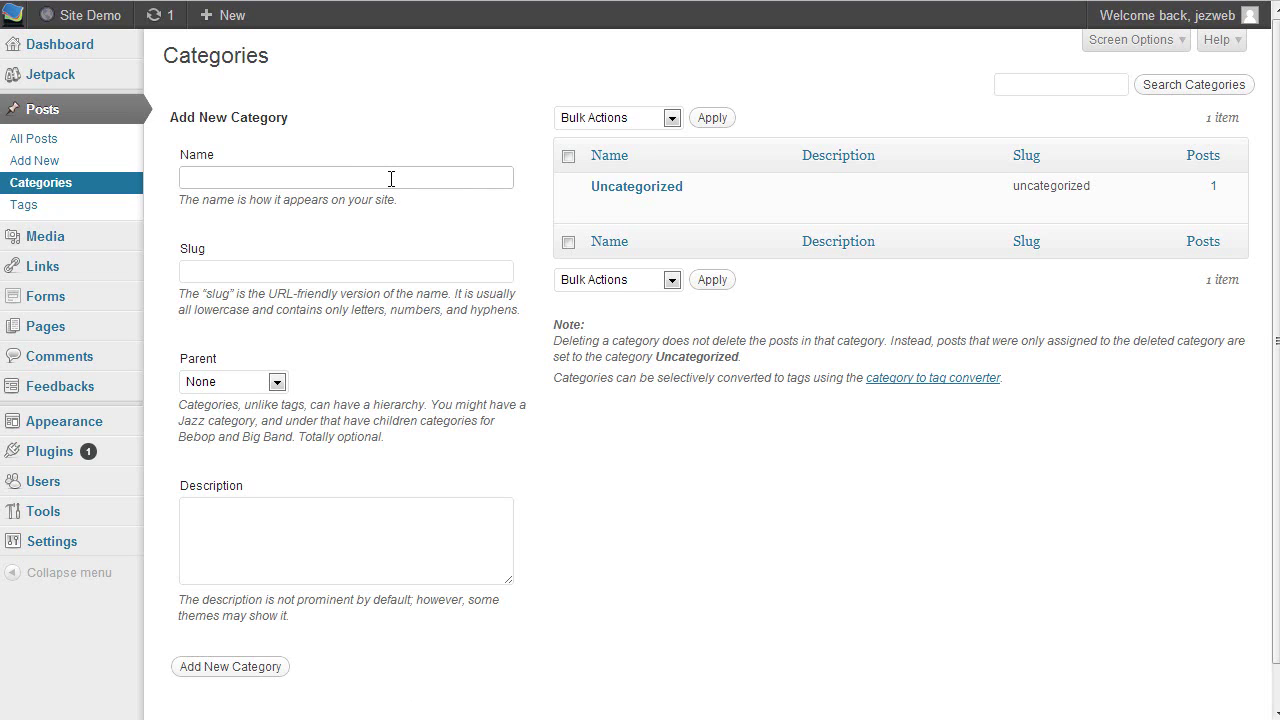
click(391, 178)
text(Defence)
click(574, 594)
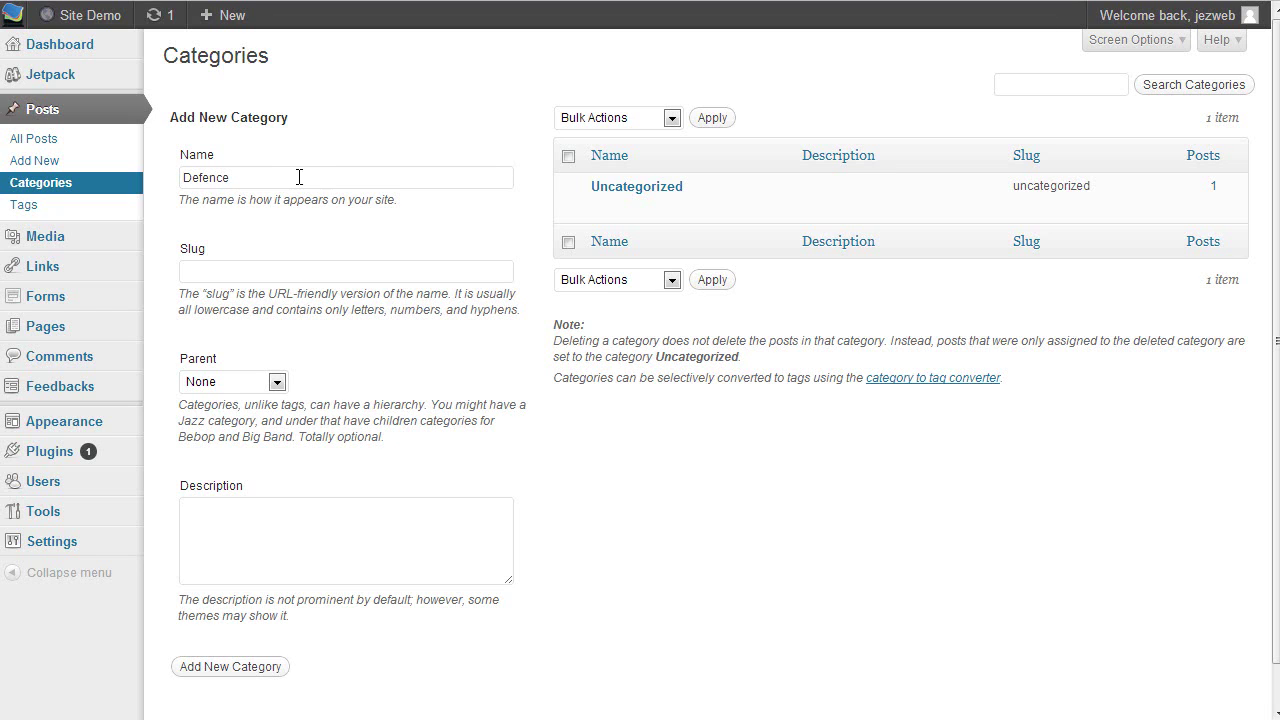
click(242, 667)
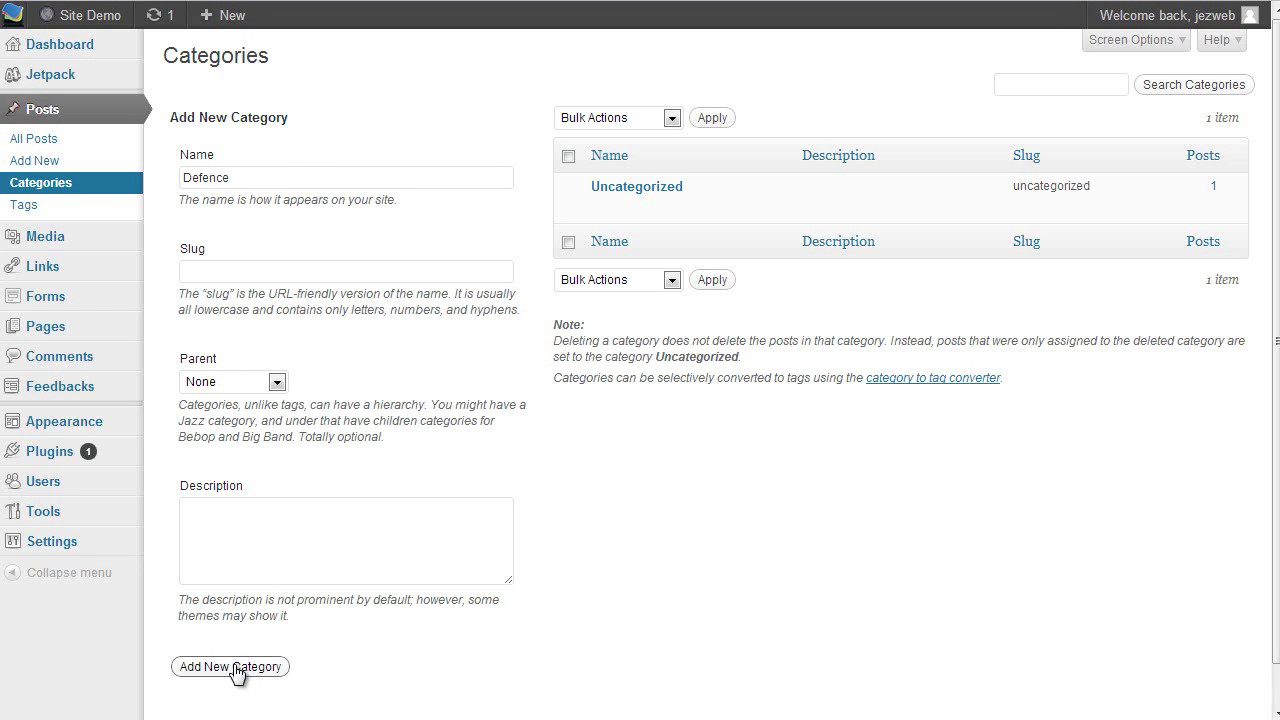
Add two more top-level post categories named Budget and Employment.
click(338, 181)
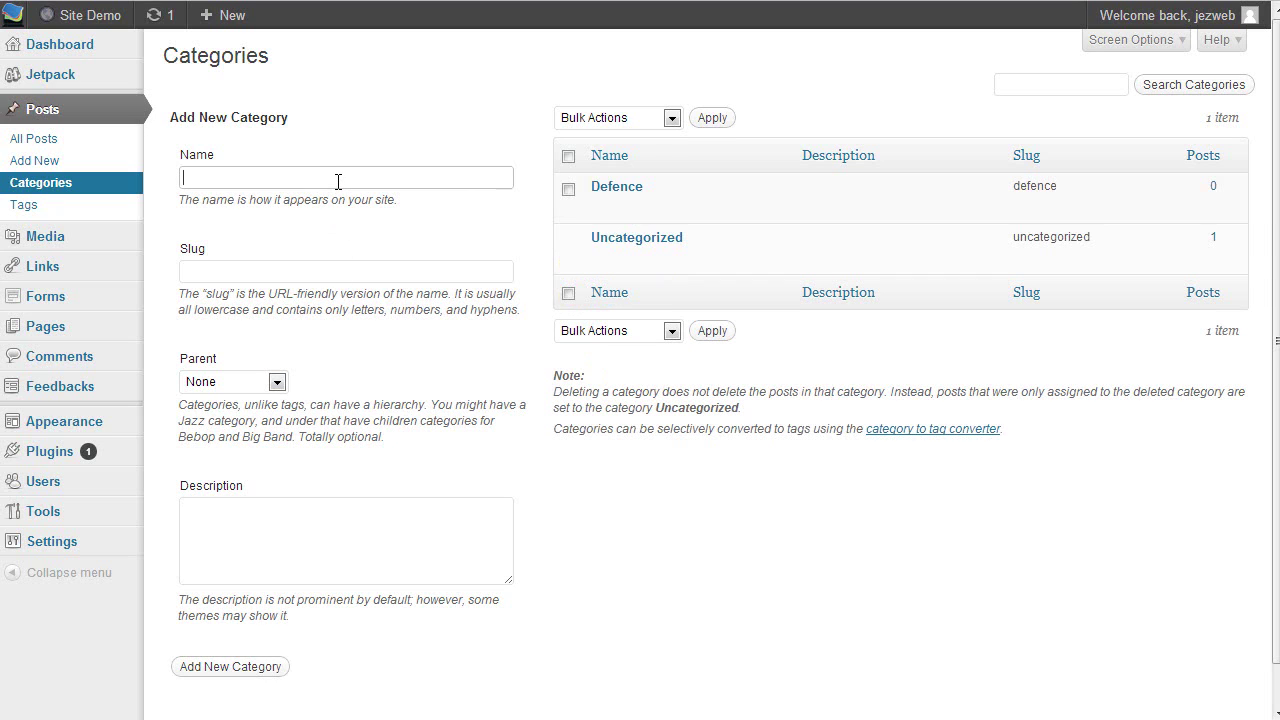
text(Budget)
click(240, 672)
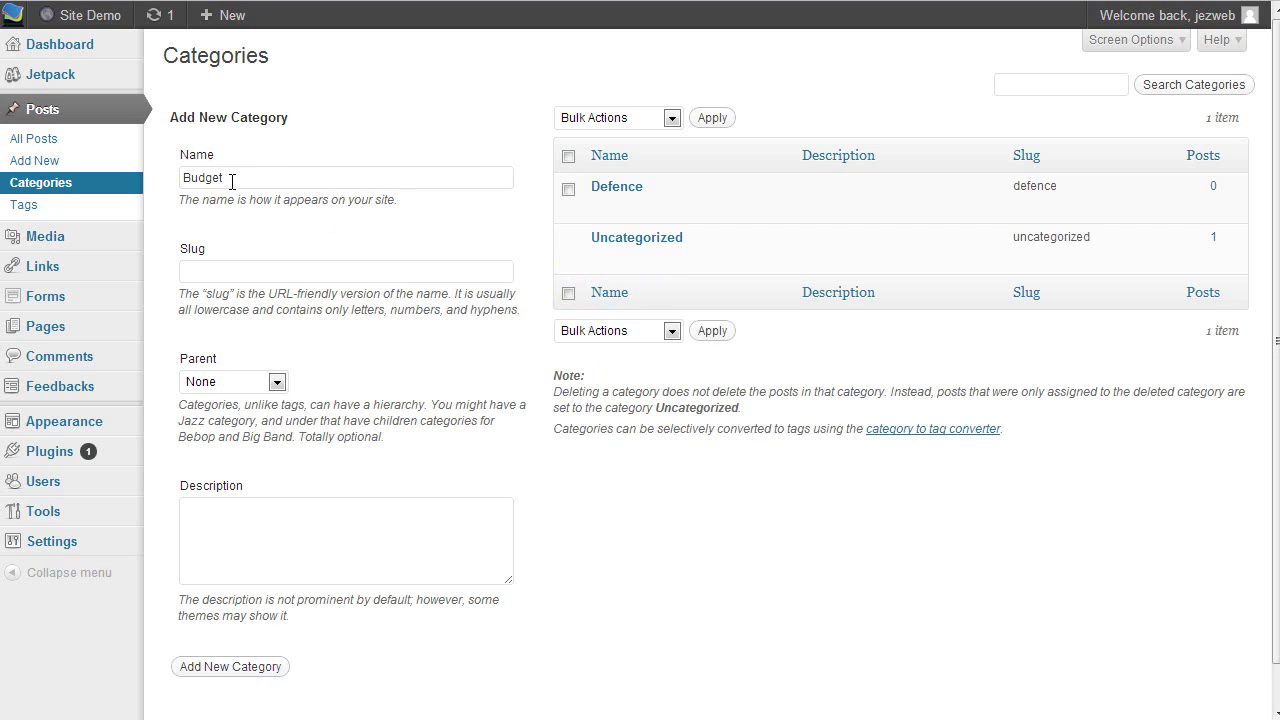
click(276, 186)
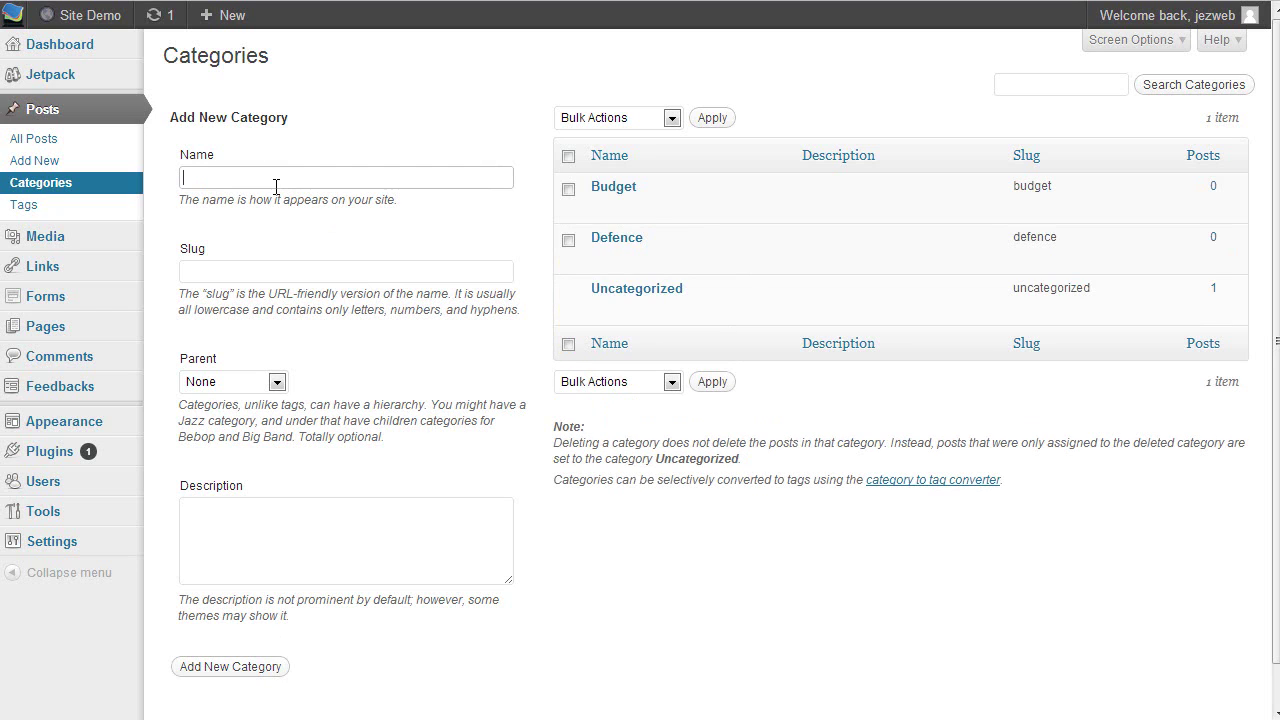
text(Employment)
click(222, 667)
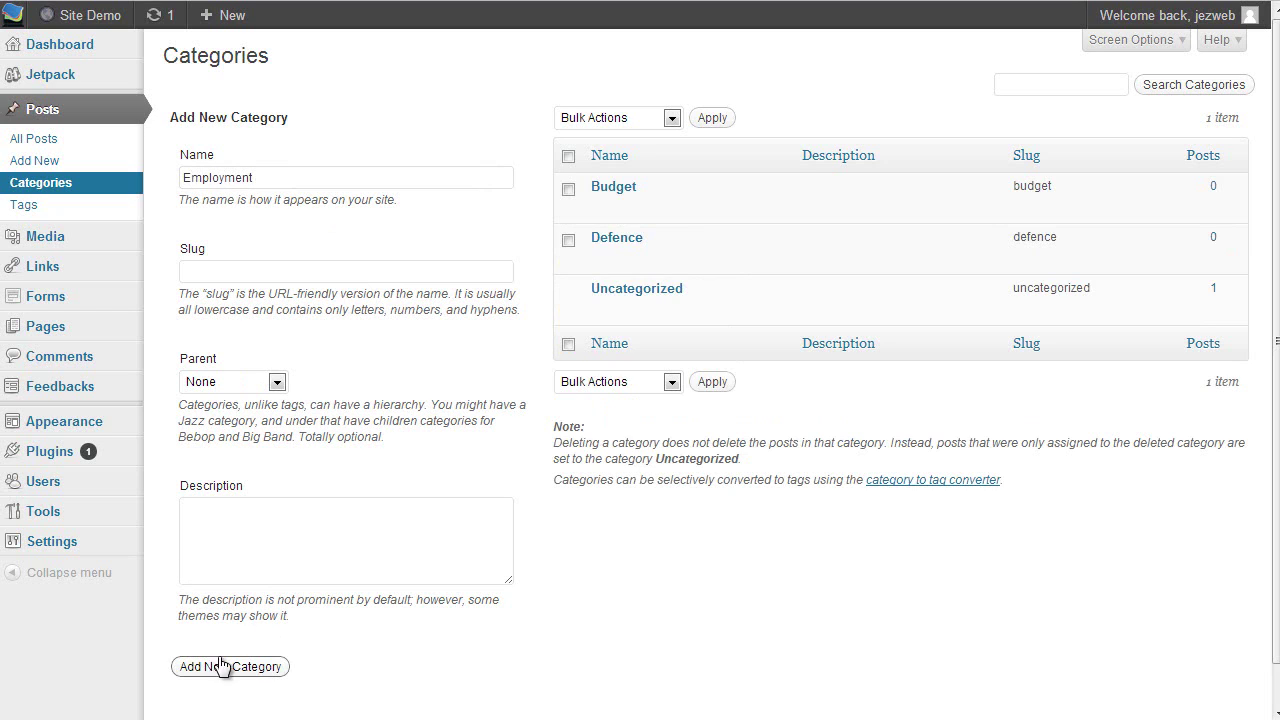
Add a top-level post category named Family.
click(347, 178)
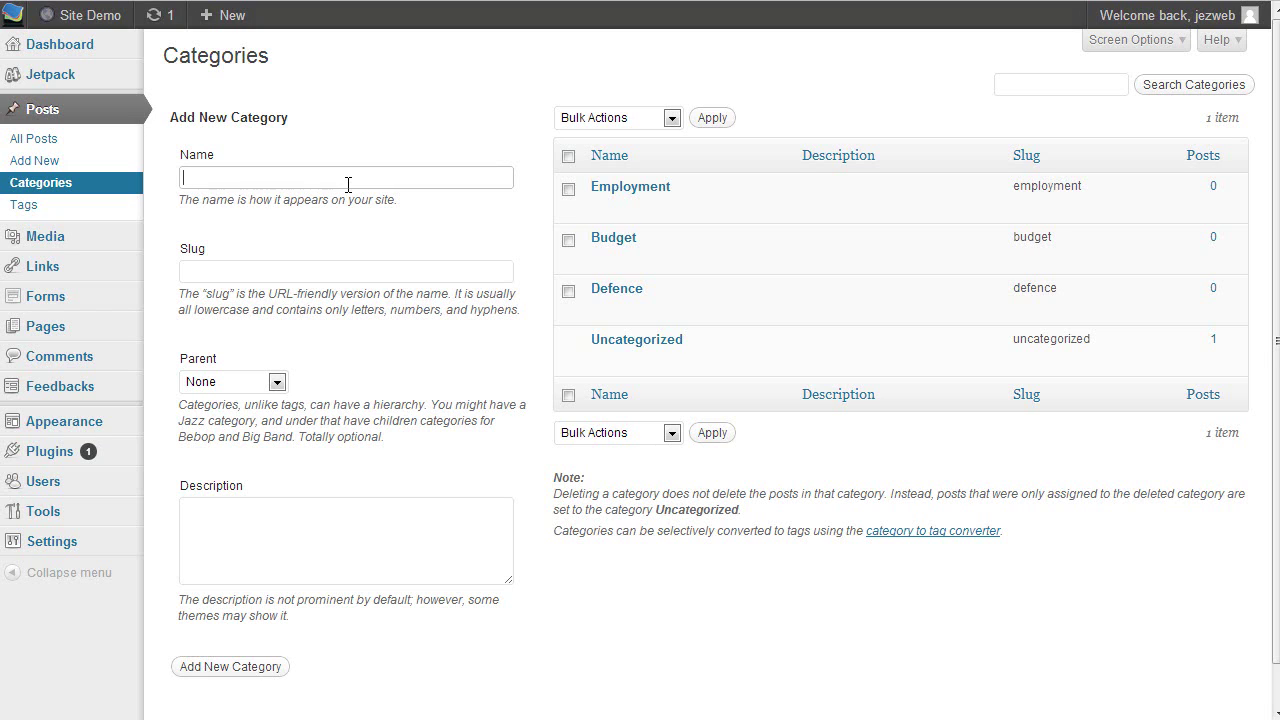
text(Family)
click(225, 667)
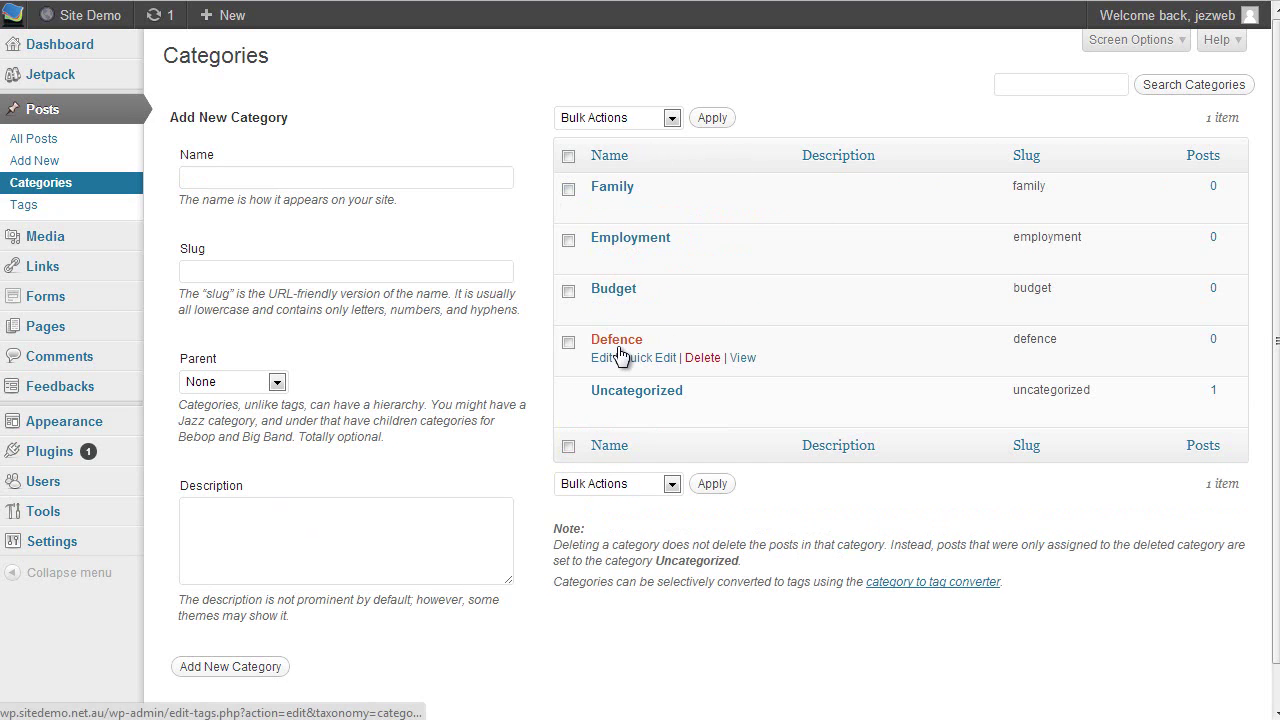
Add the categories Spending and Equipment with Defence as their parent.
click(304, 176)
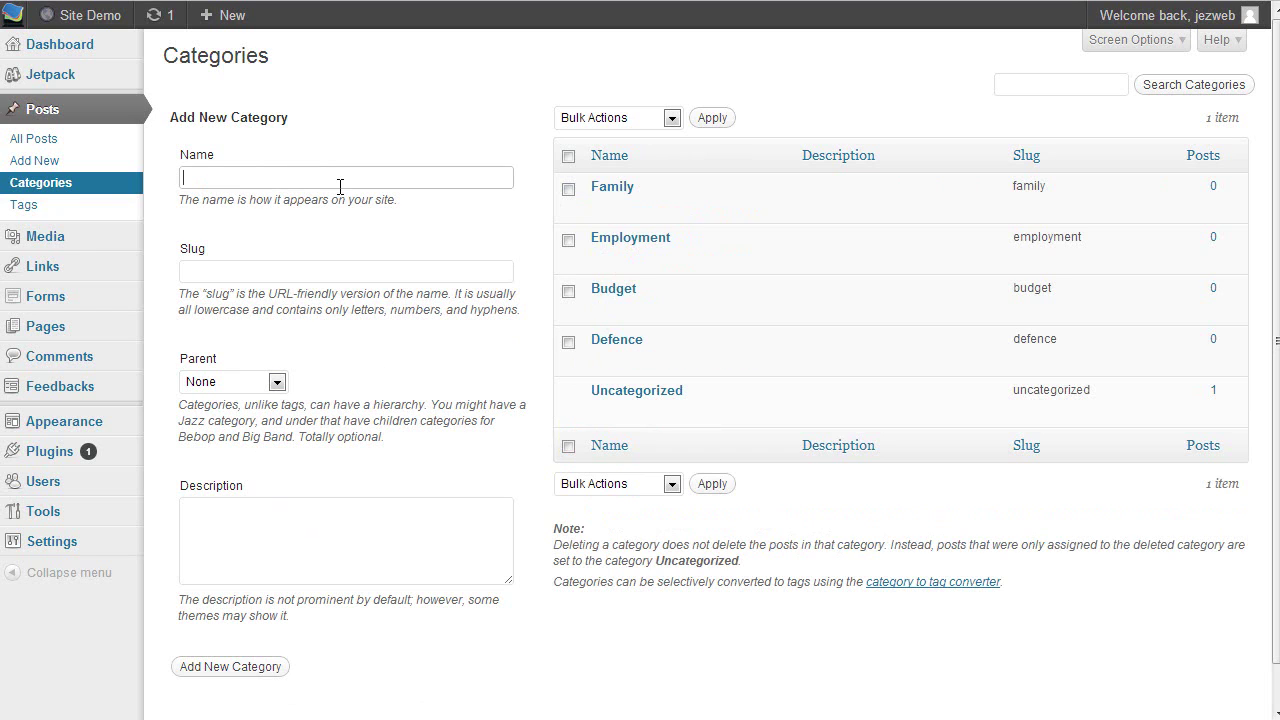
text(Spending)
click(275, 383)
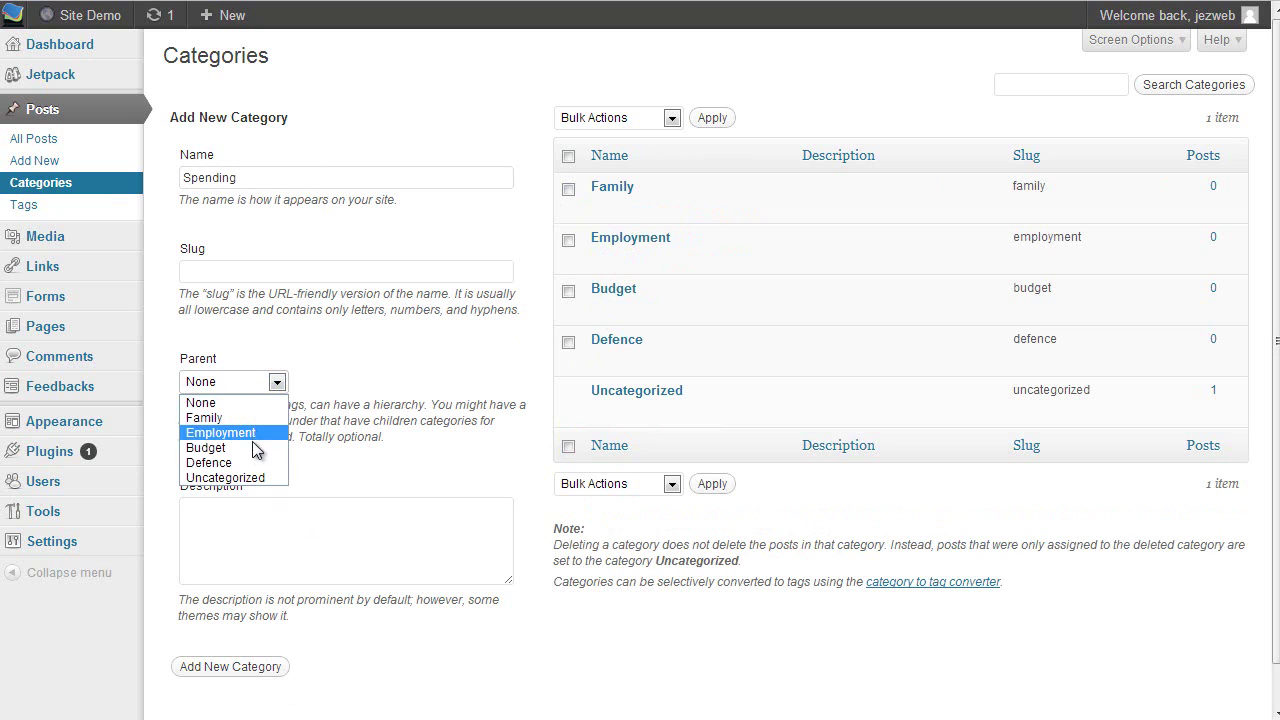
click(245, 463)
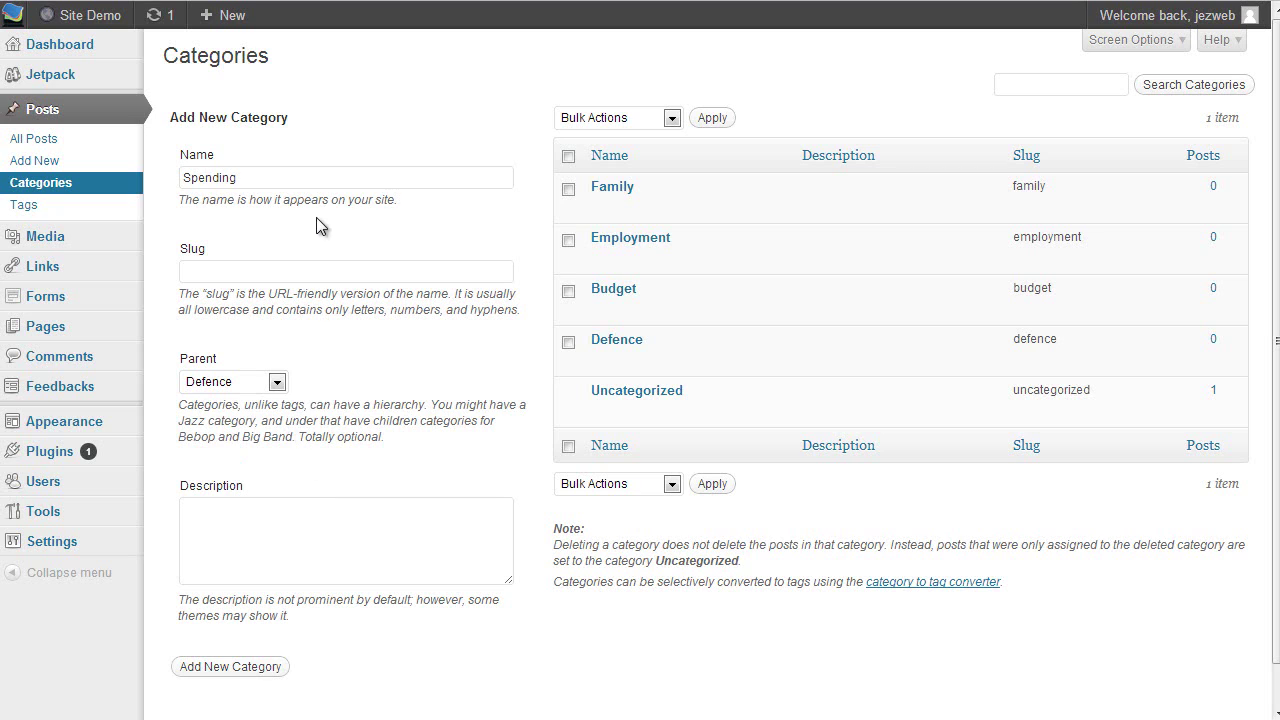
click(267, 185)
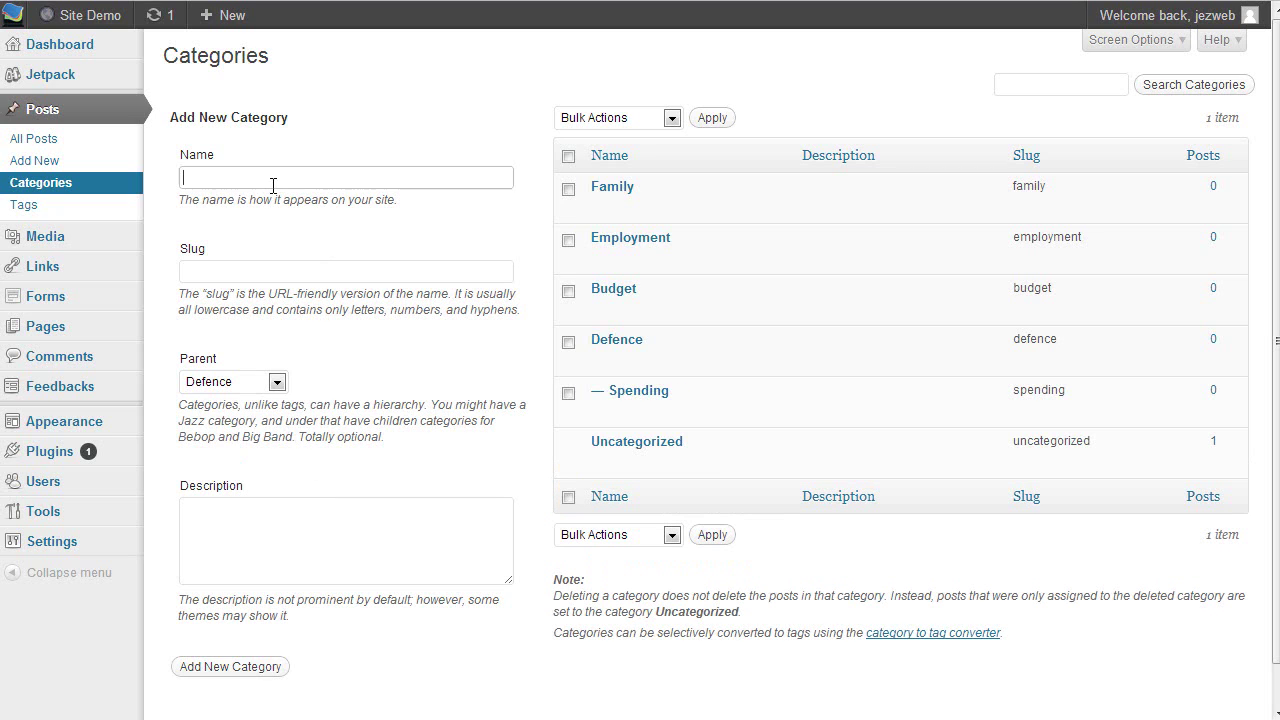
text(Equipment)
click(233, 666)
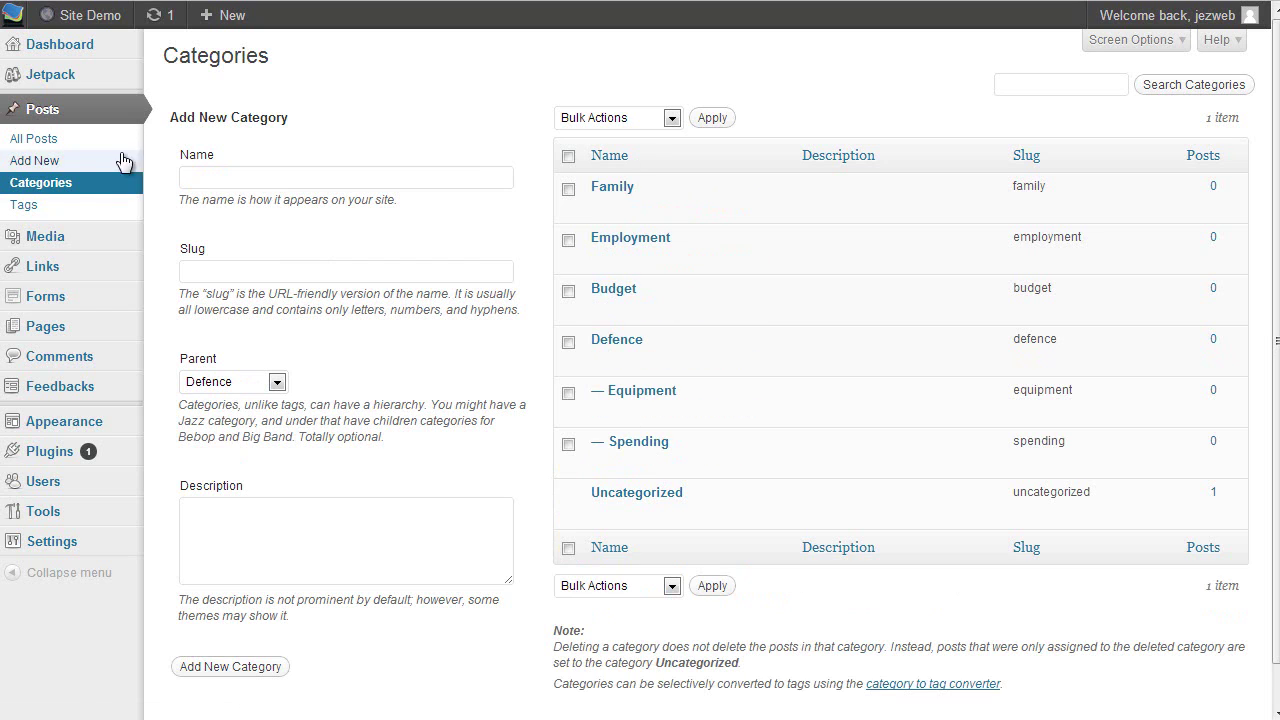
Start a new post and give it the title "A new budget is on the way".
click(63, 166)
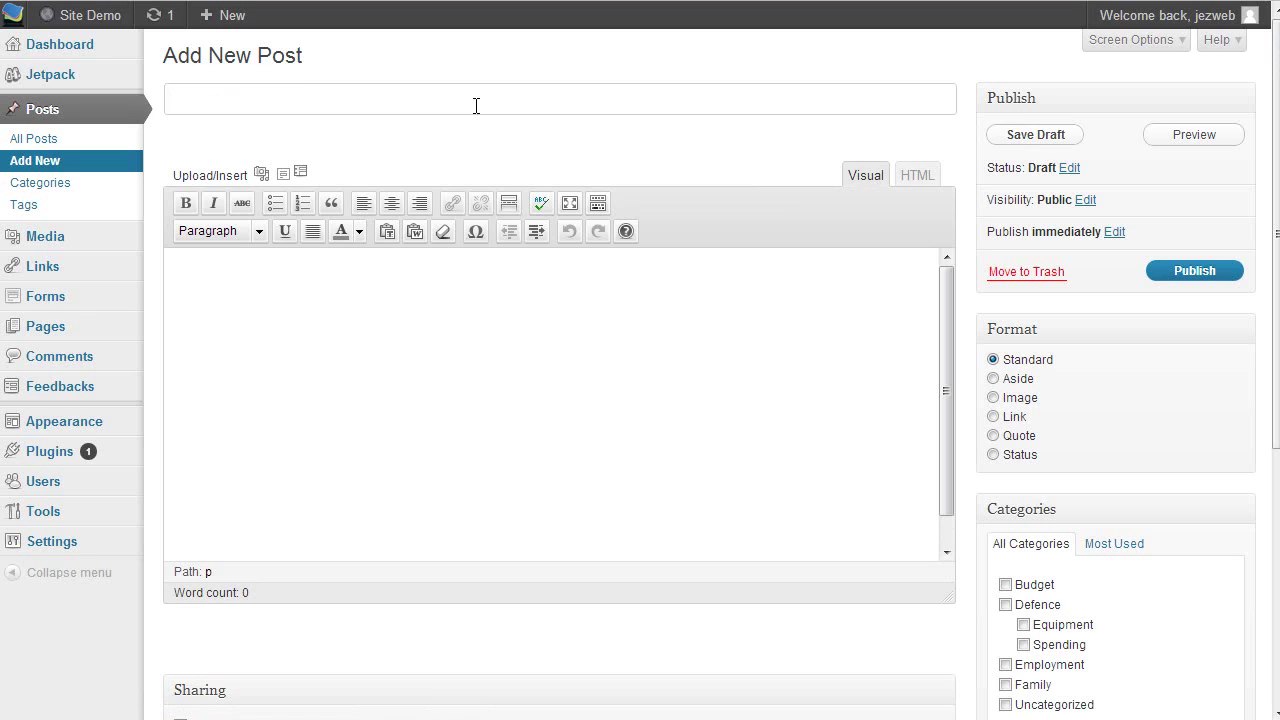
text(A new budget)
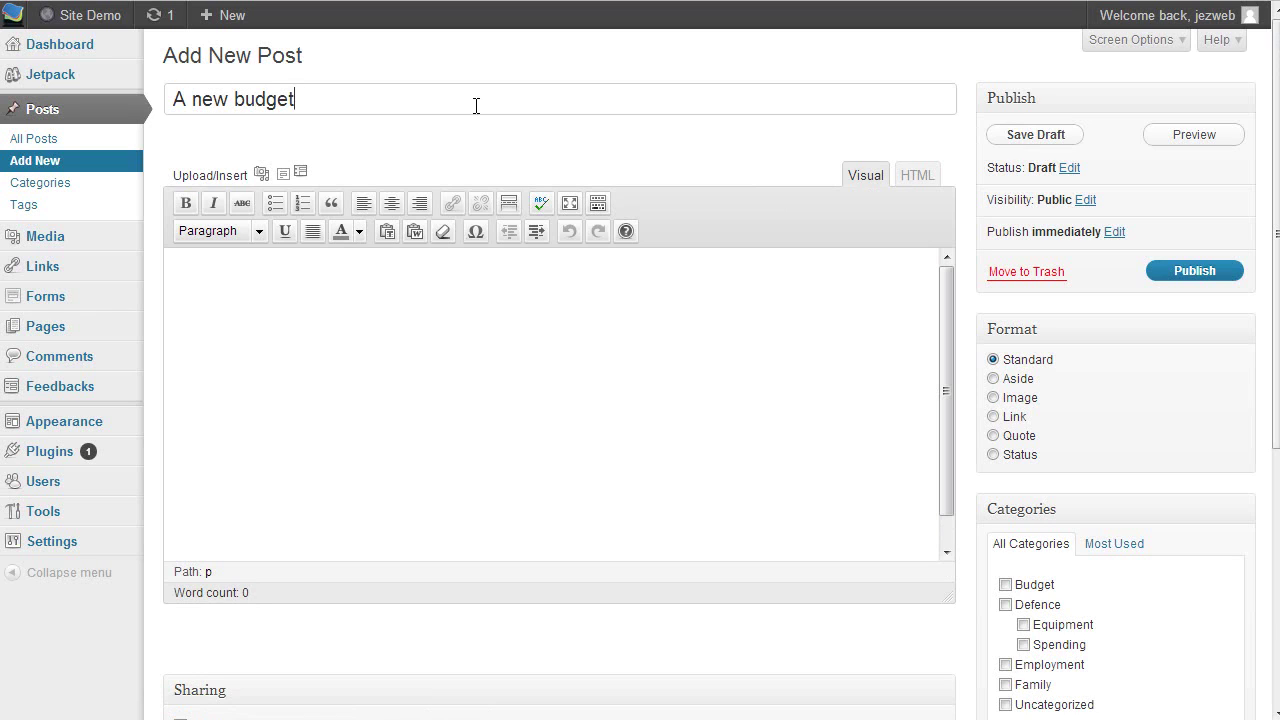
text( is on the way)
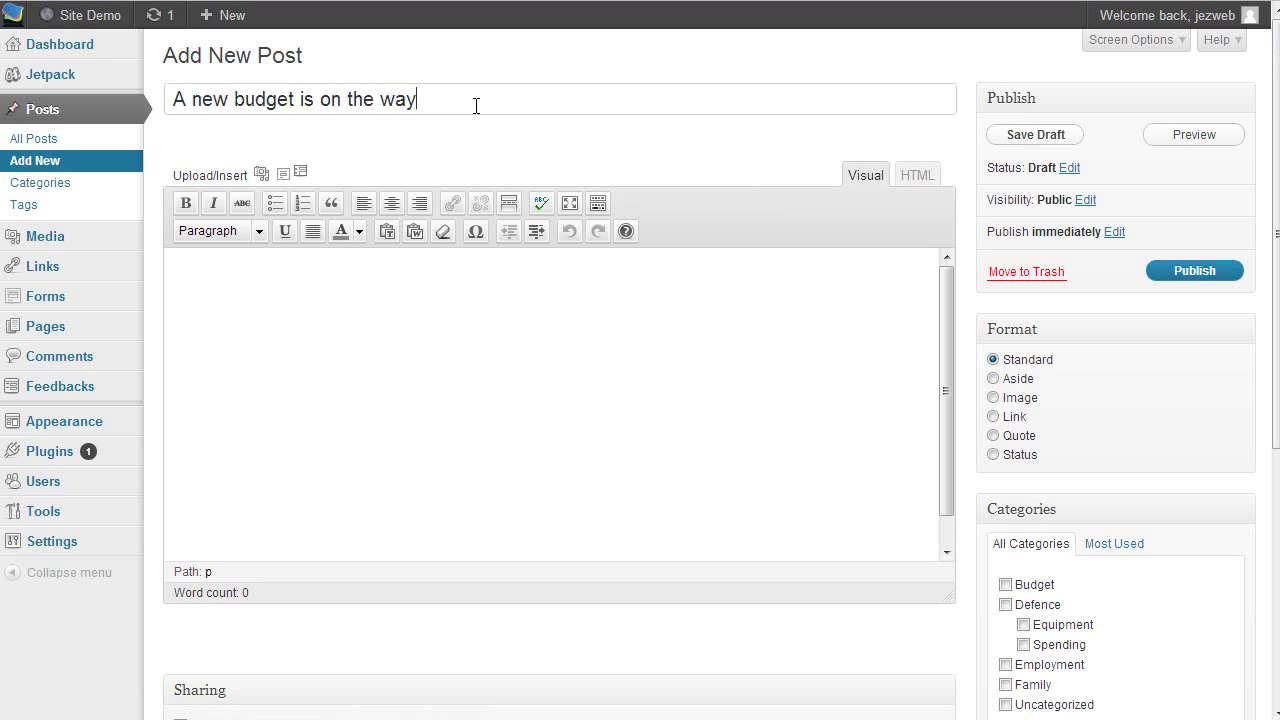
Write the post body "Here is some information about the budget....." followed by the separate filler paragraphs "sef", "sdf" and "sdf".
click(436, 339)
text(Here is somet)
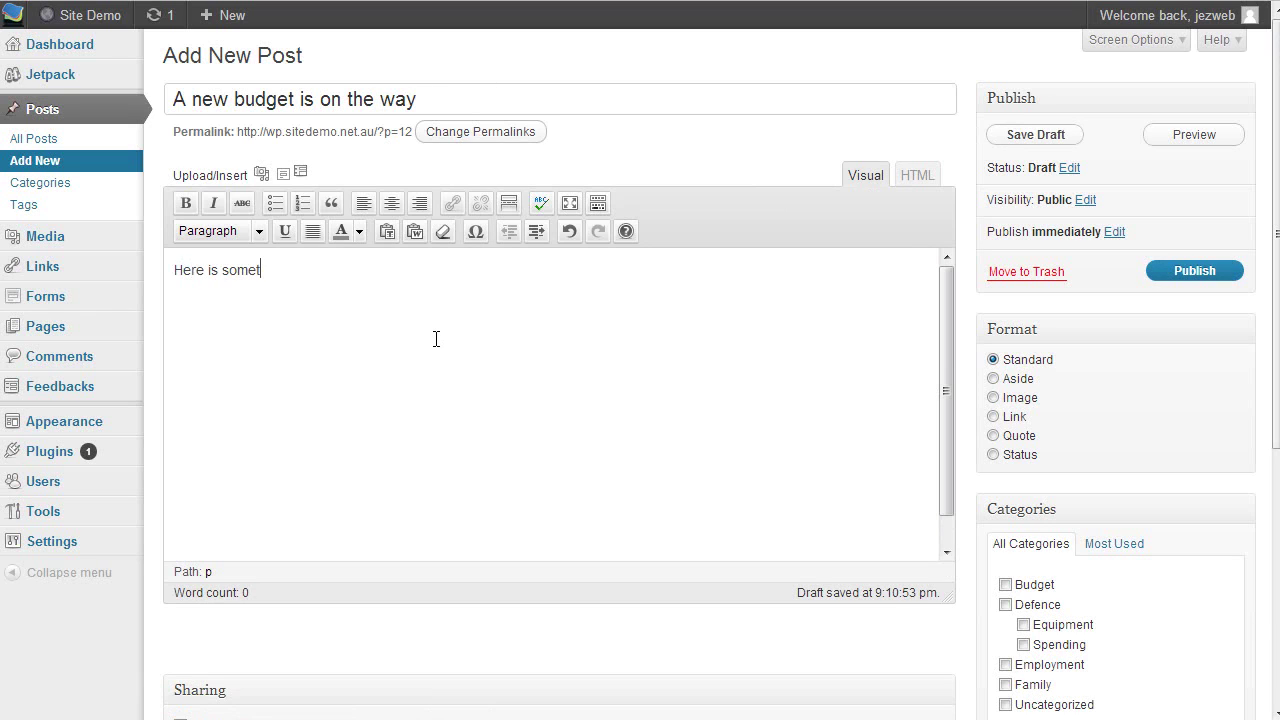
key(BackSpace)
text(information about the budget.....)
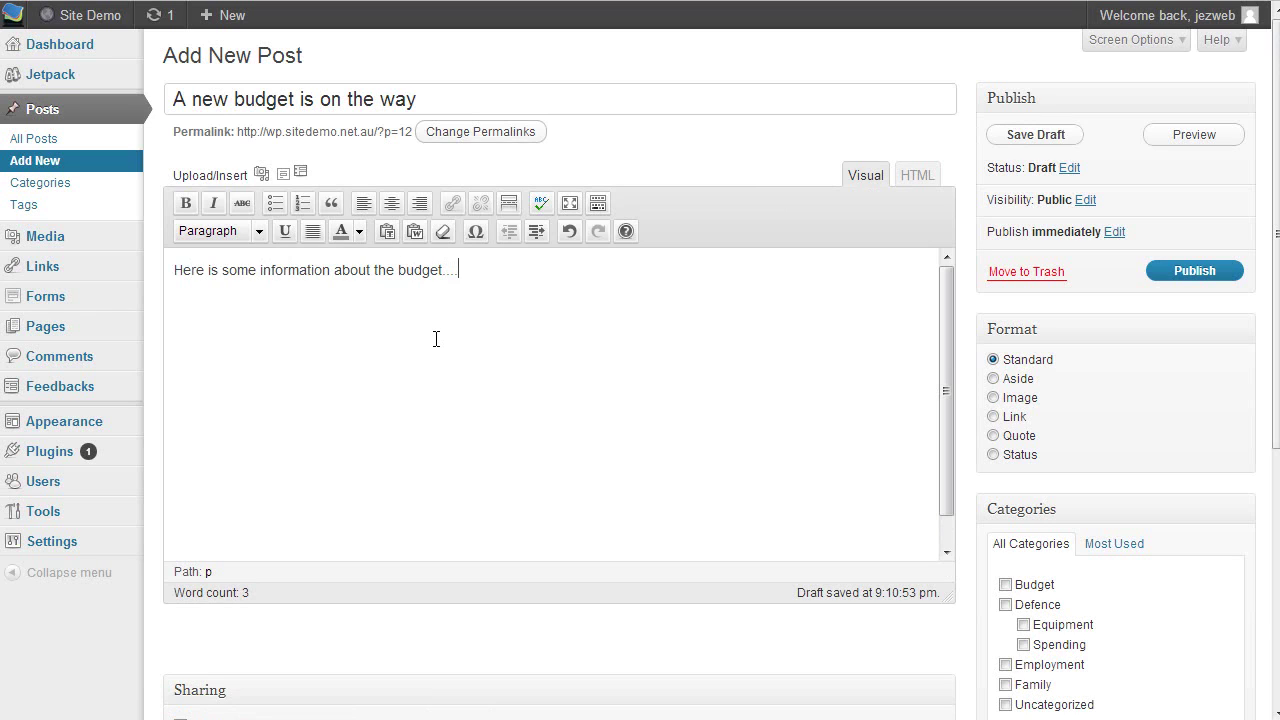
key(Return)
text(sef)
key(Return)
text(sdf)
key(Return)
text(sdf)
Assign the new post to the Budget category.
scroll(1136, 556, down, 1)
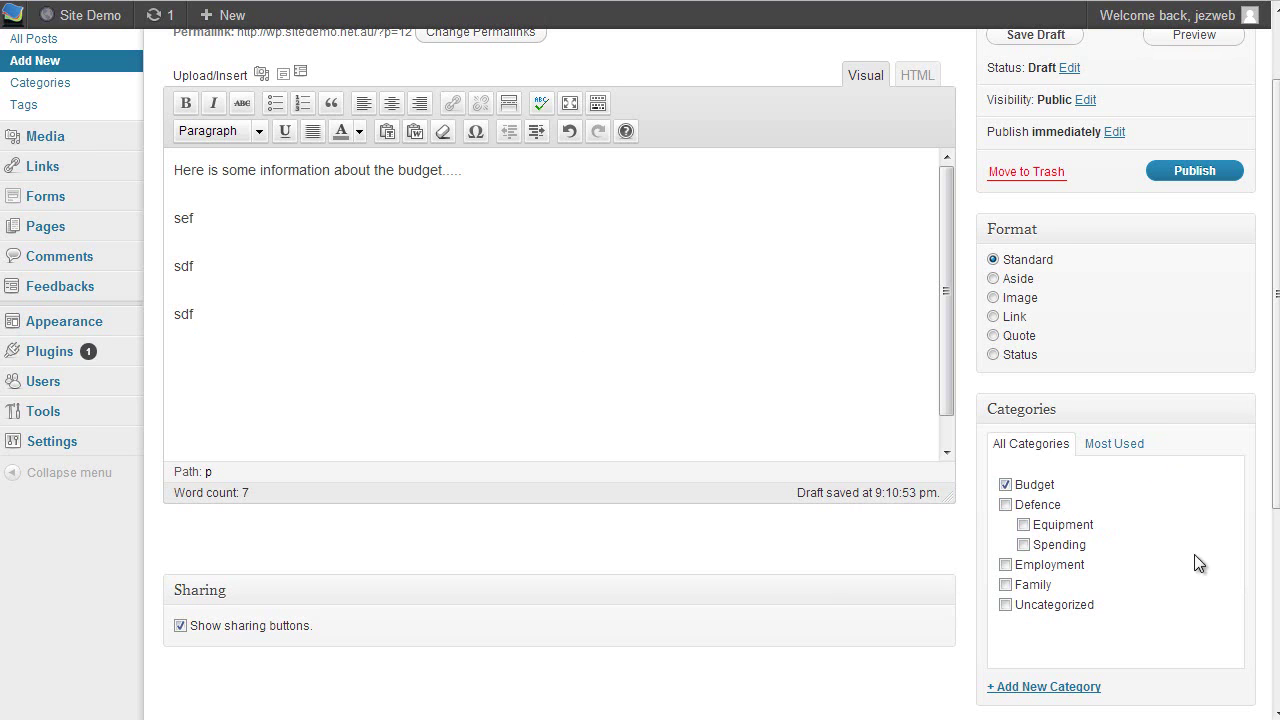
scroll(1056, 472, down, 2)
scroll(1094, 491, down, 1)
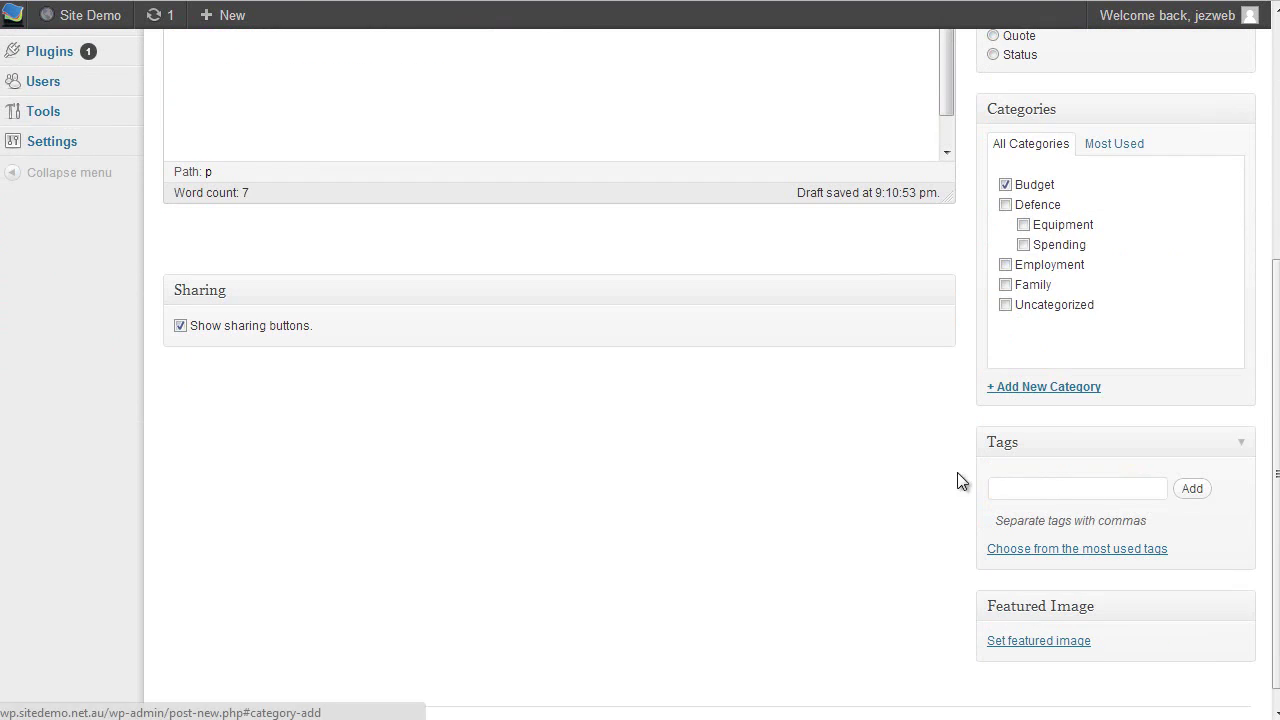
Add the tags "reform agenda", "spending cuts" and "effects on the economy" to the post.
click(1045, 484)
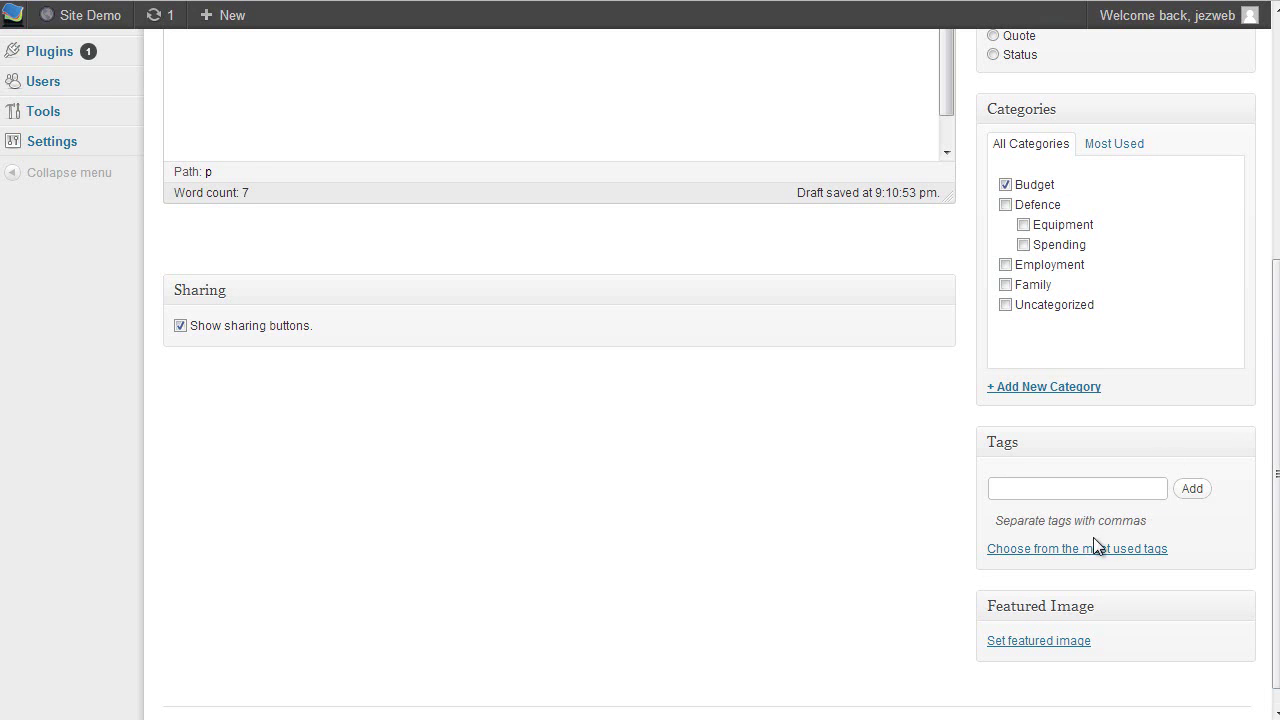
scroll(924, 531, up, 5)
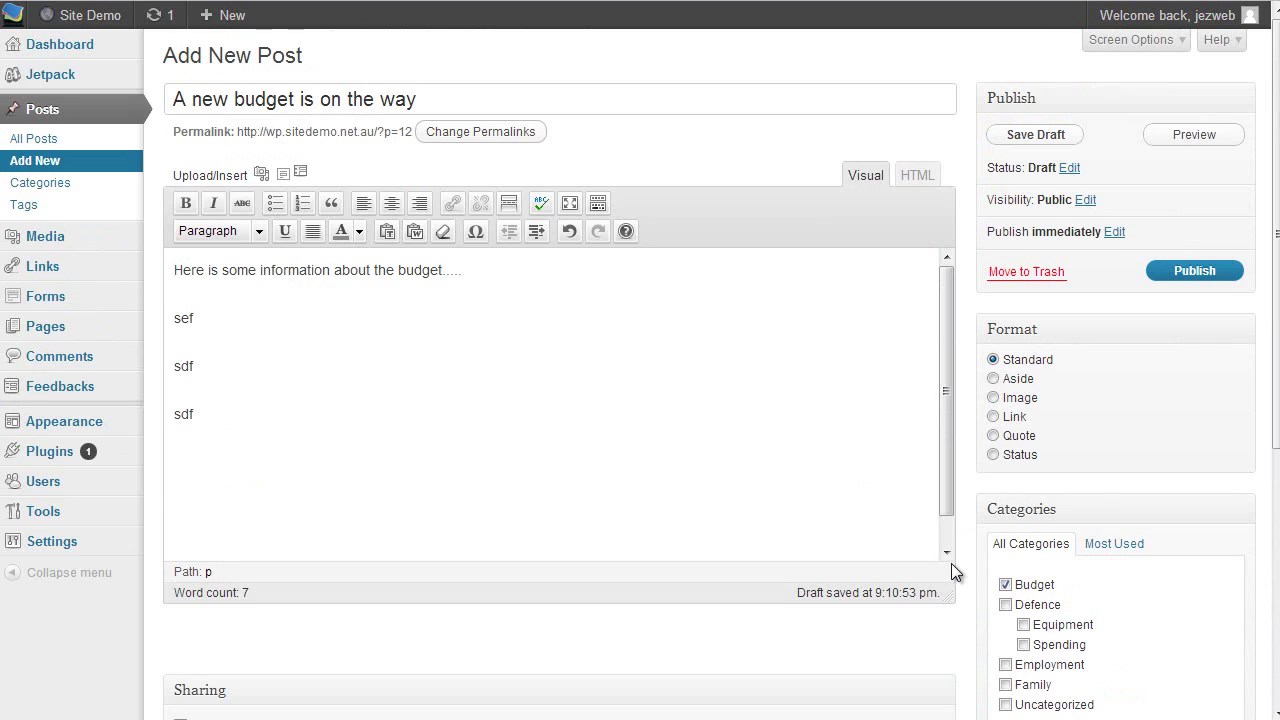
scroll(951, 563, down, 3)
click(1022, 590)
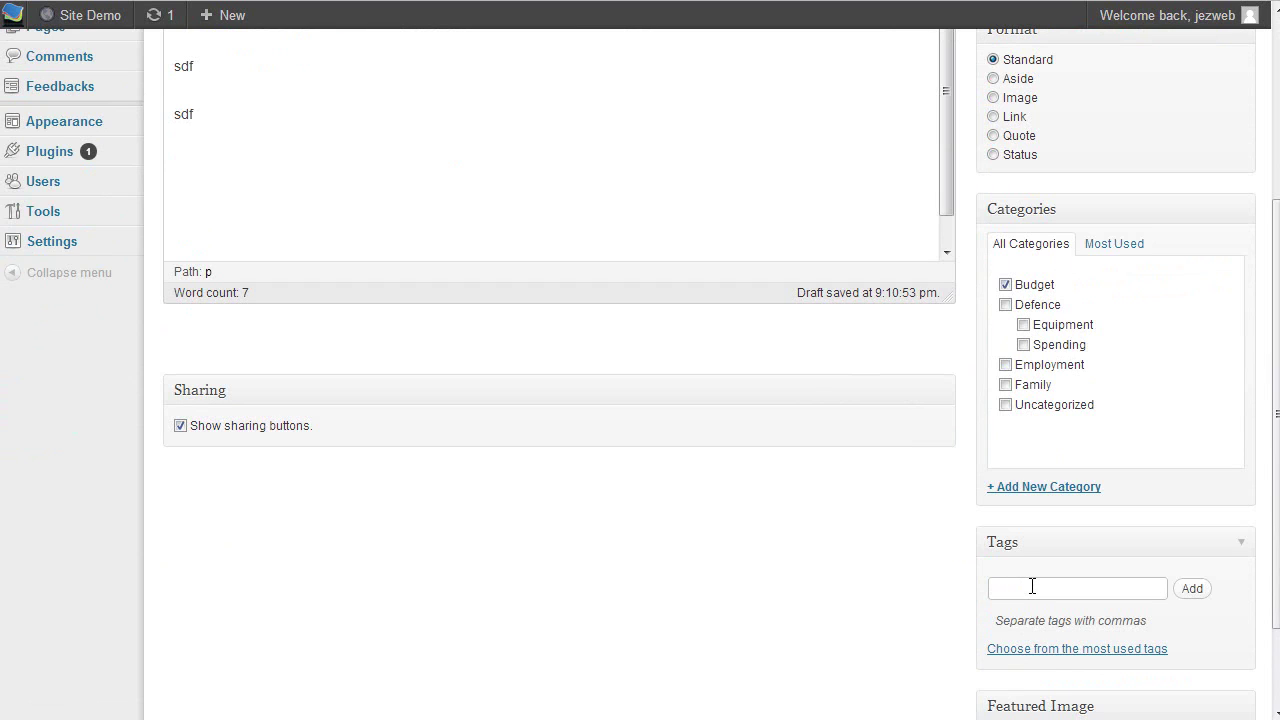
text(reform,s)
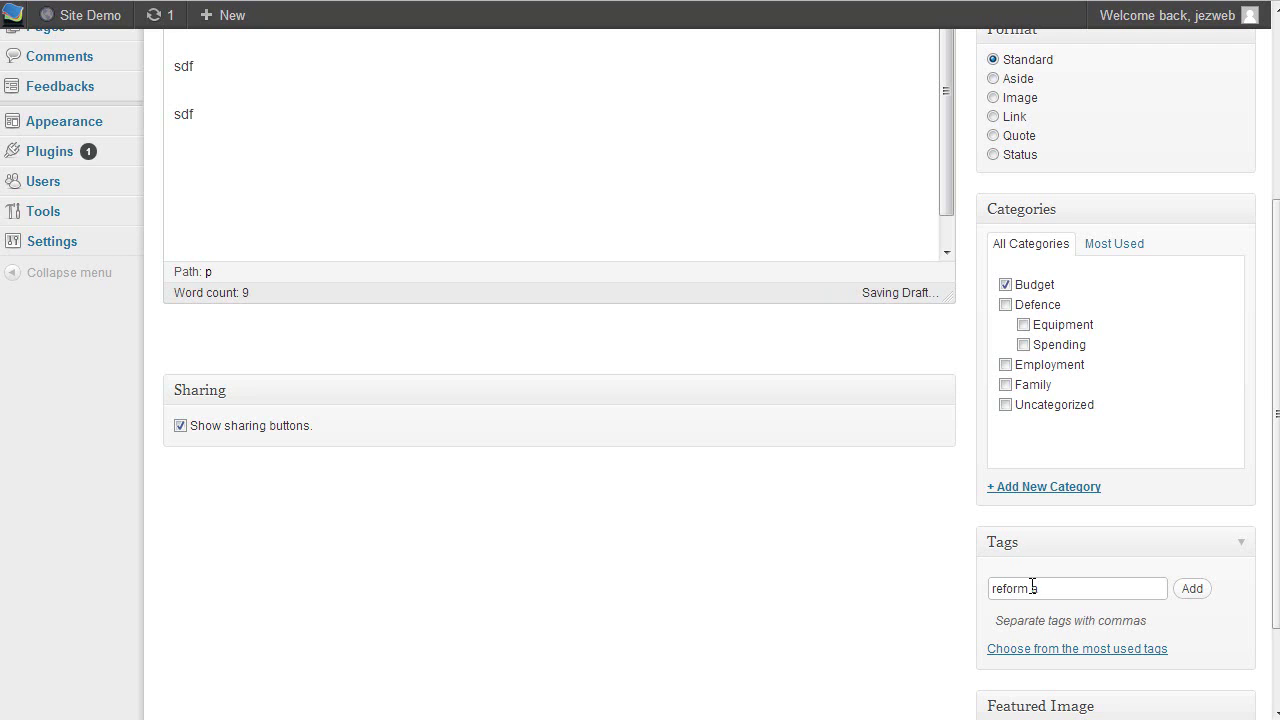
text(genda,)
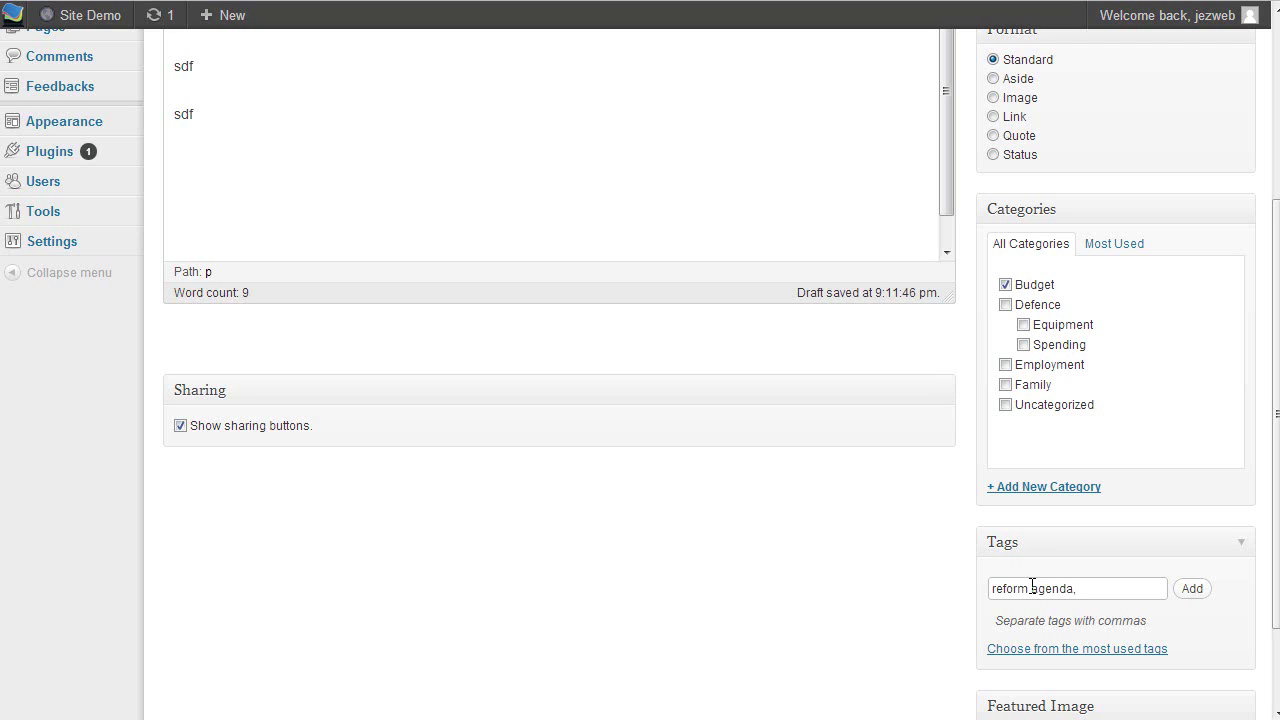
text(spending cuts,)
text(effec)
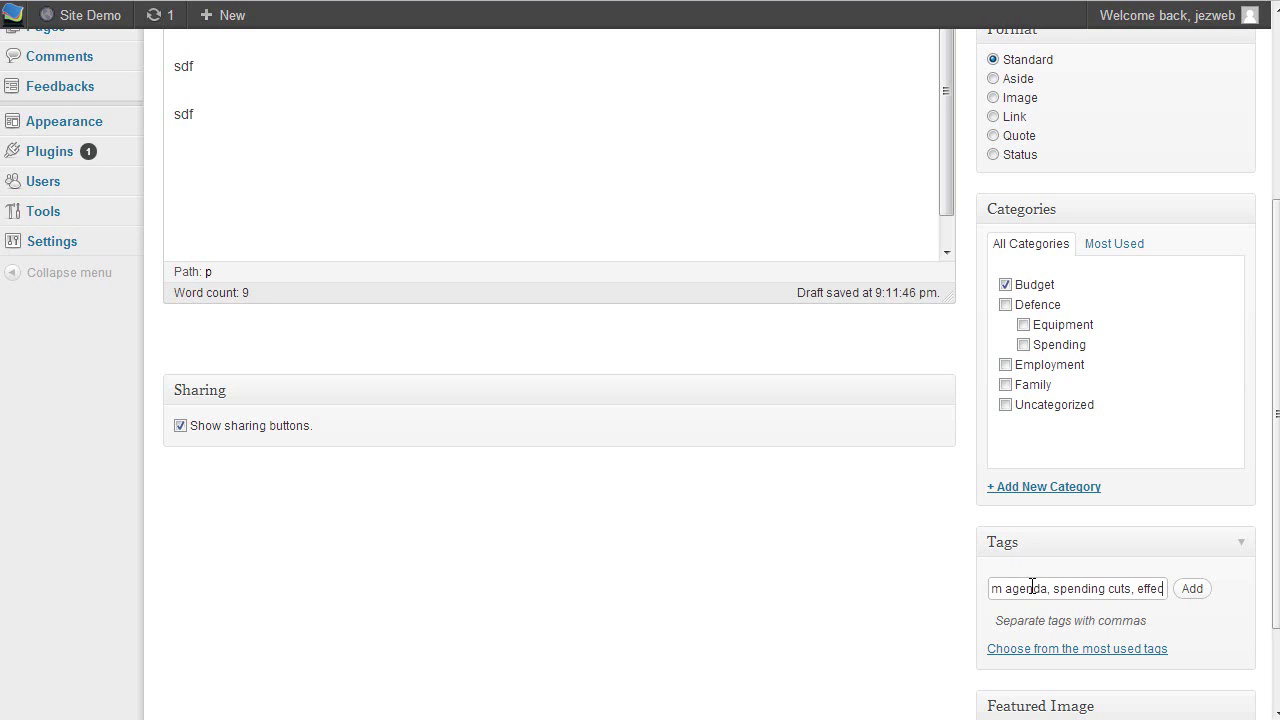
text(ts on the economy)
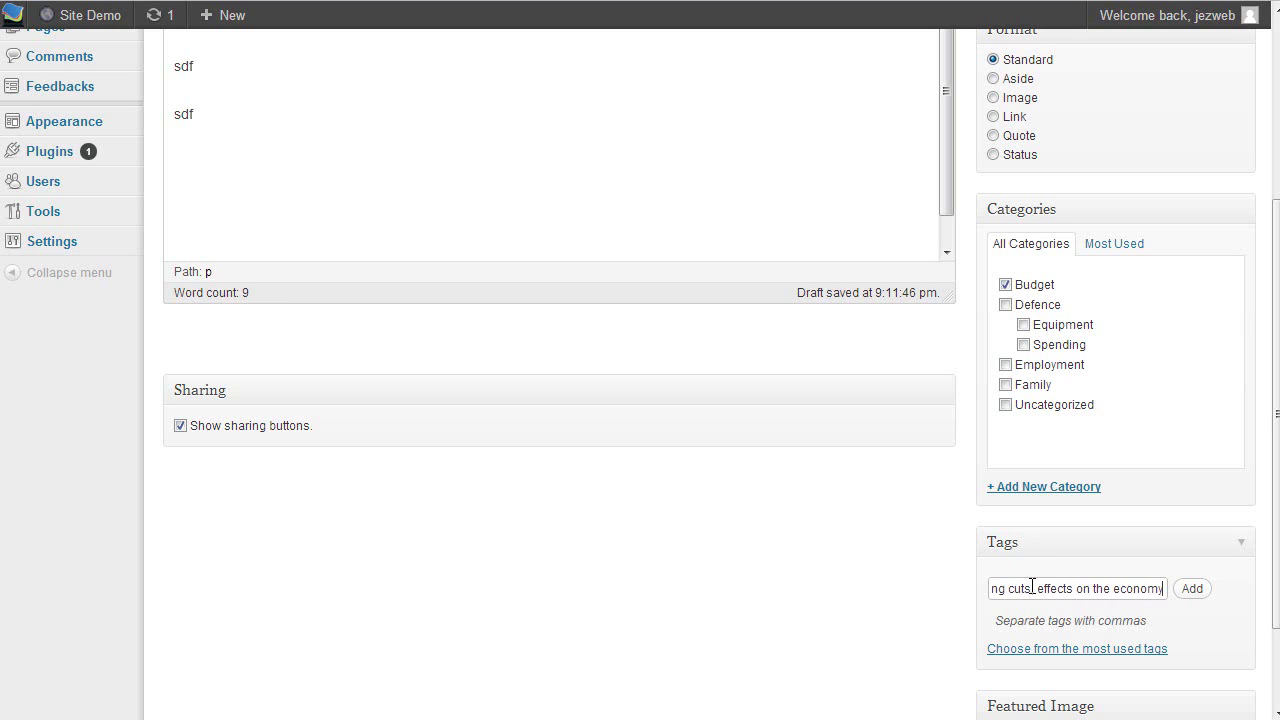
click(1194, 592)
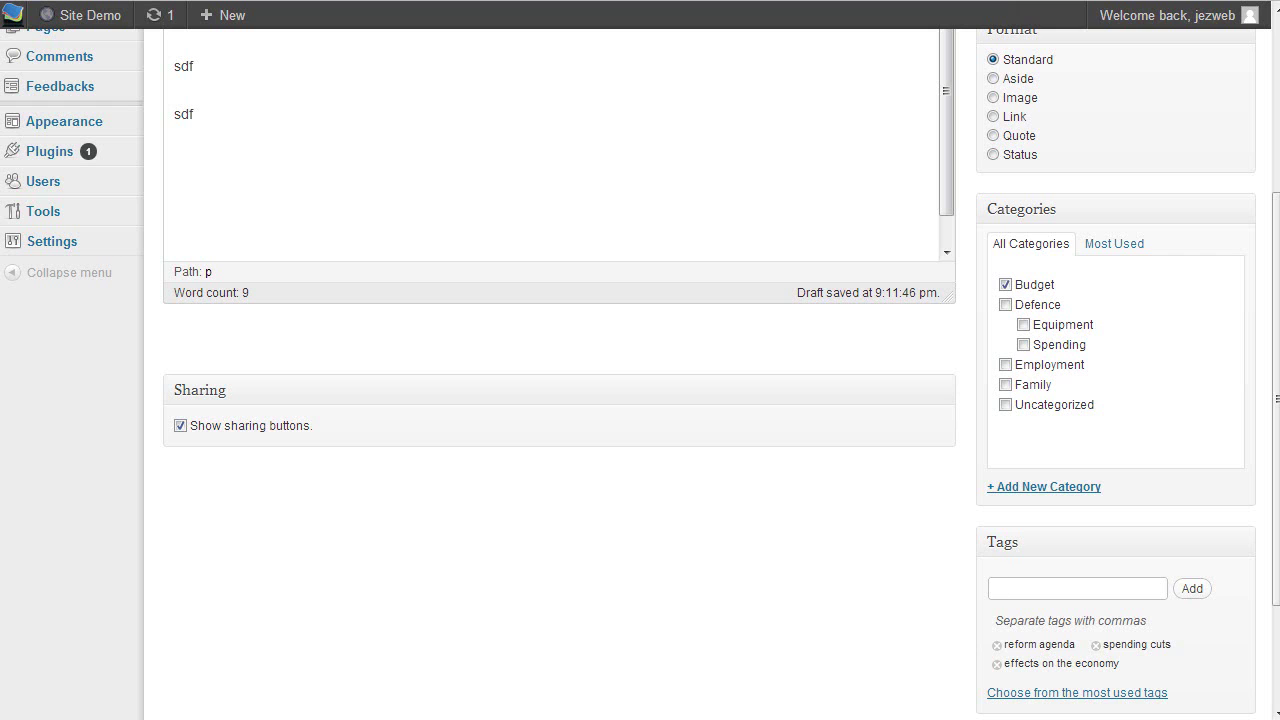
key(ctrl+t)
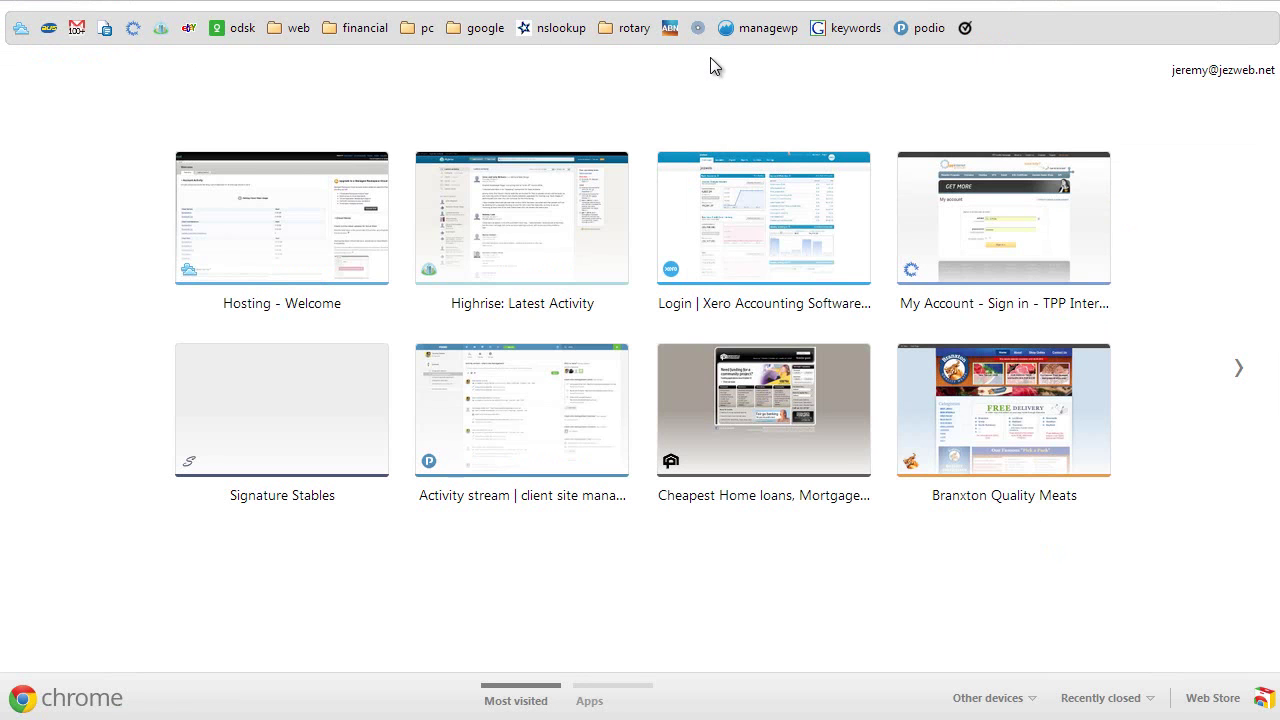
text(jezweb)
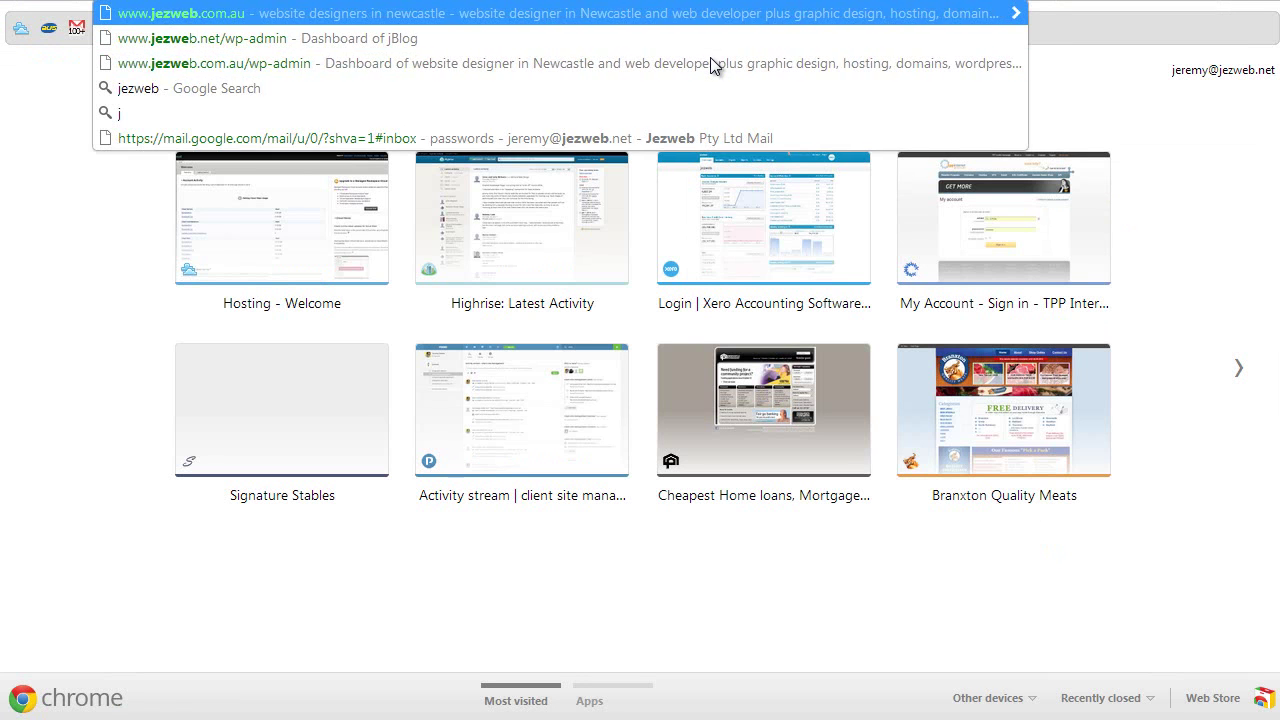
key(Return)
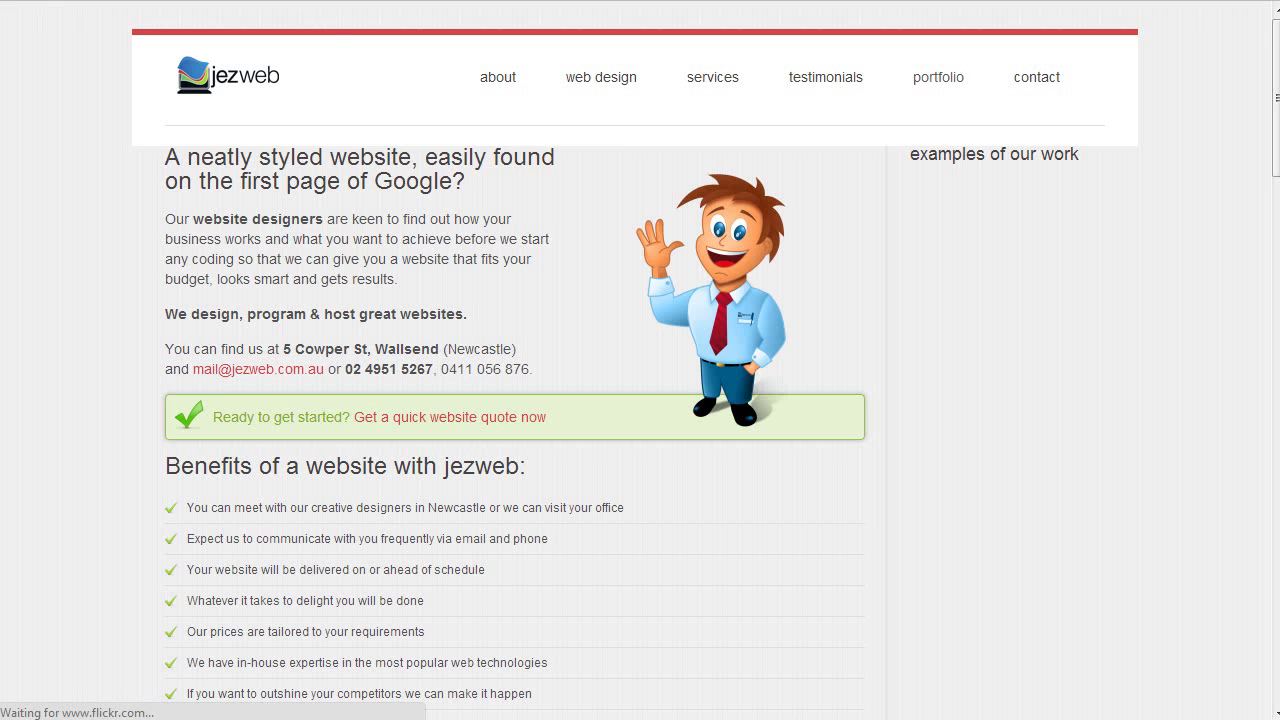
scroll(1195, 285, down, 15)
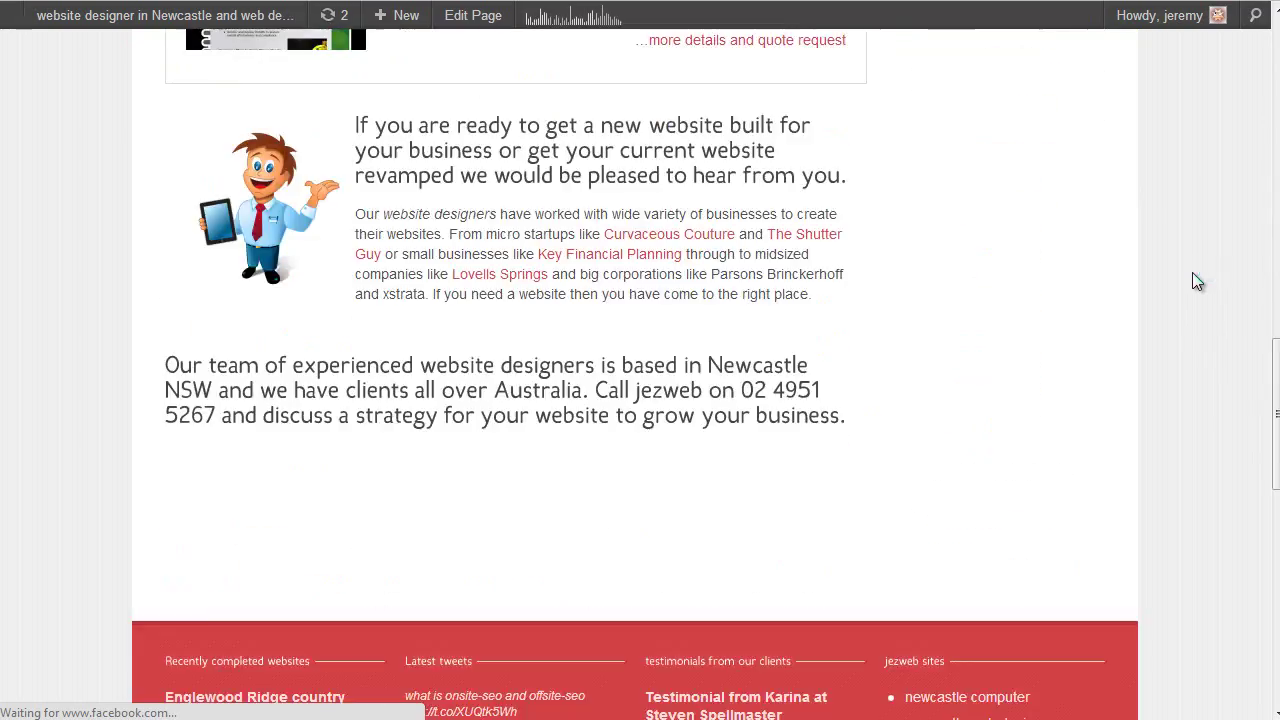
Open the Castle Glass fencing post from the recently completed websites and examine its category line, content and the area beneath it.
scroll(1198, 300, up, 1)
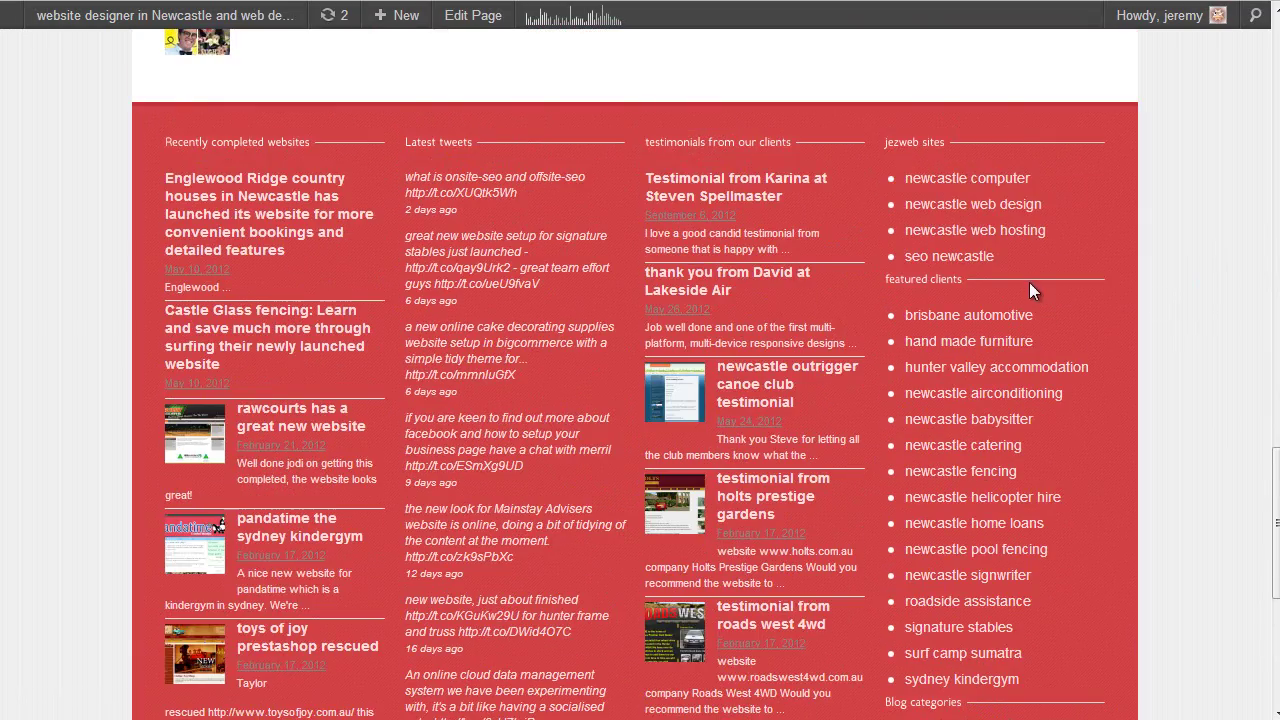
click(314, 325)
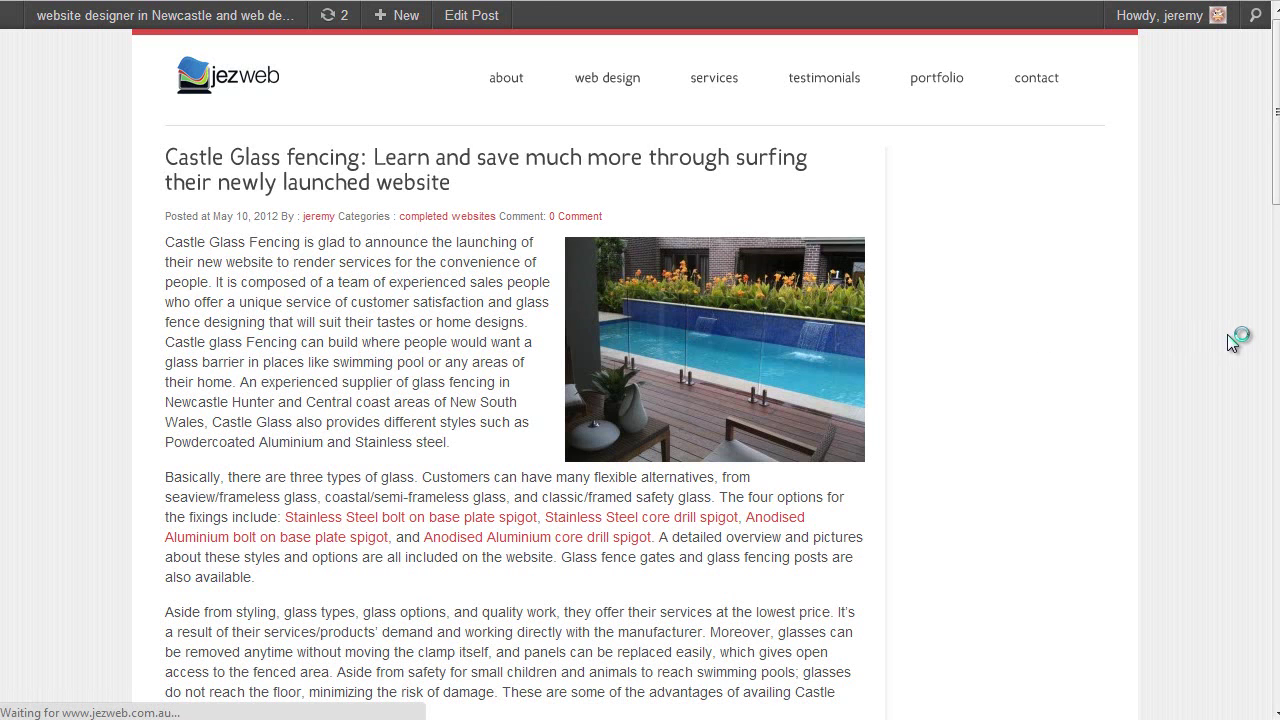
scroll(1231, 340, down, 3)
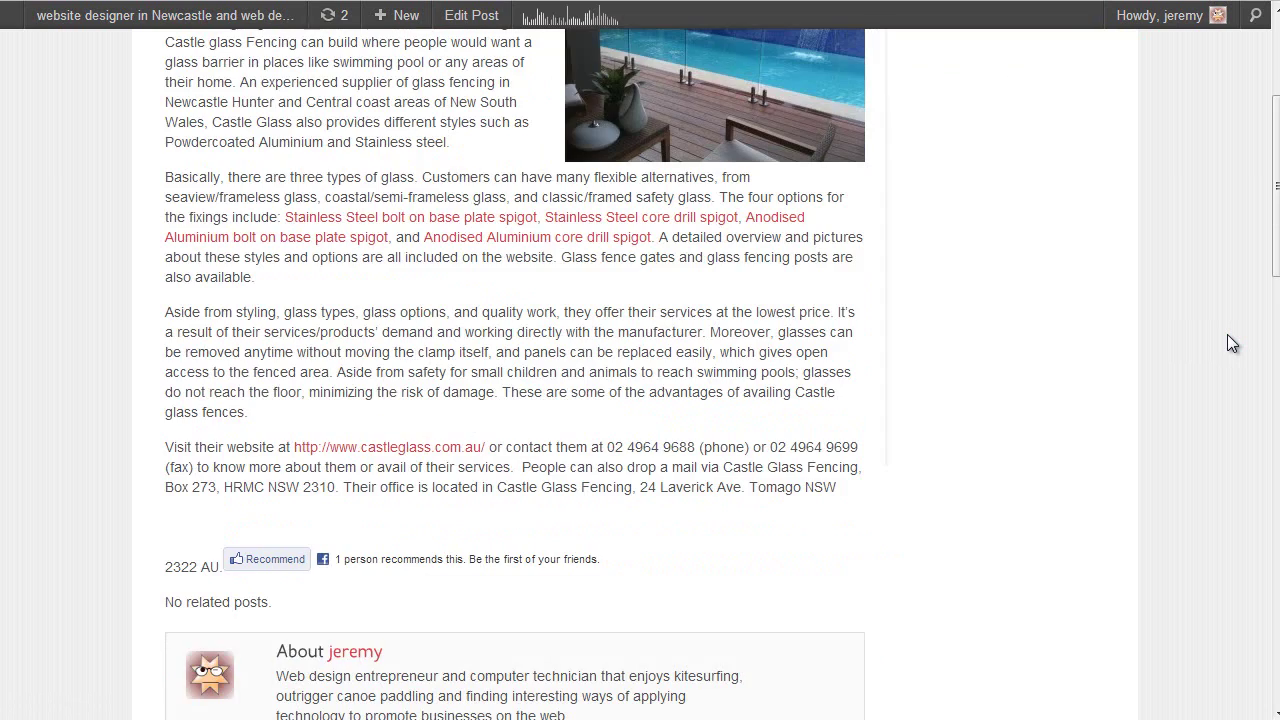
scroll(1230, 340, down, 5)
scroll(1230, 340, up, 2)
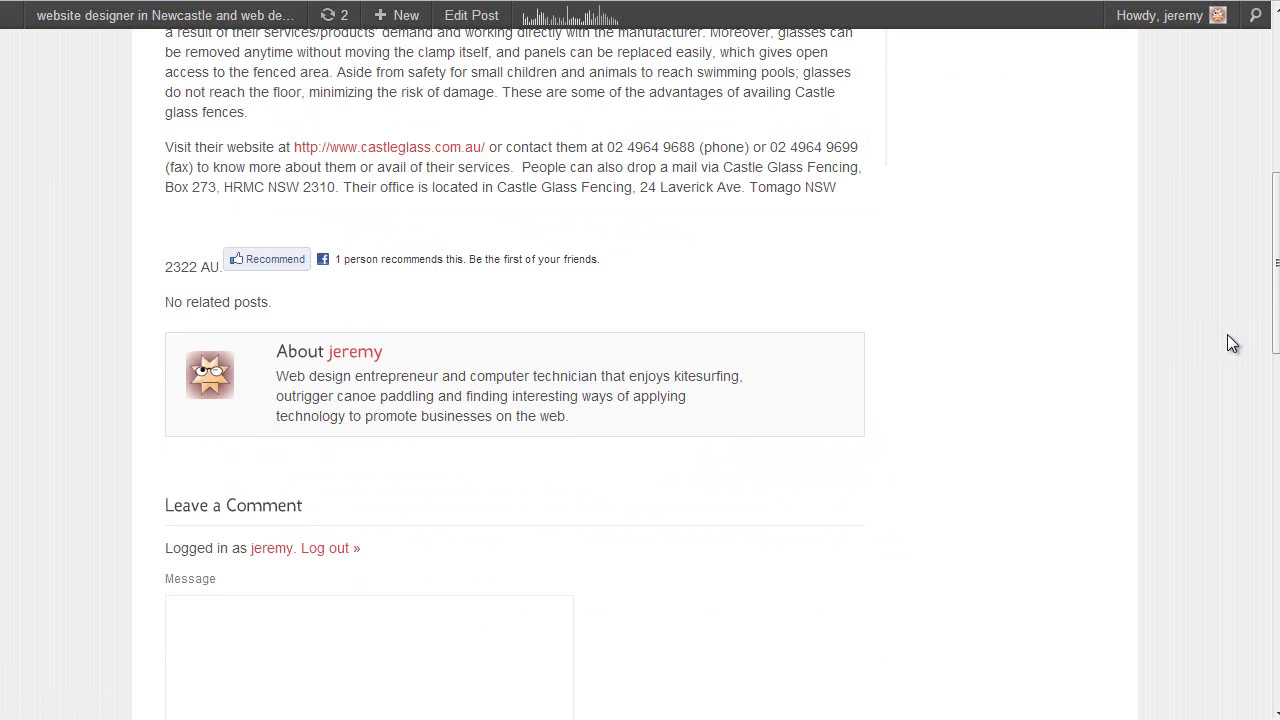
scroll(1229, 341, up, 6)
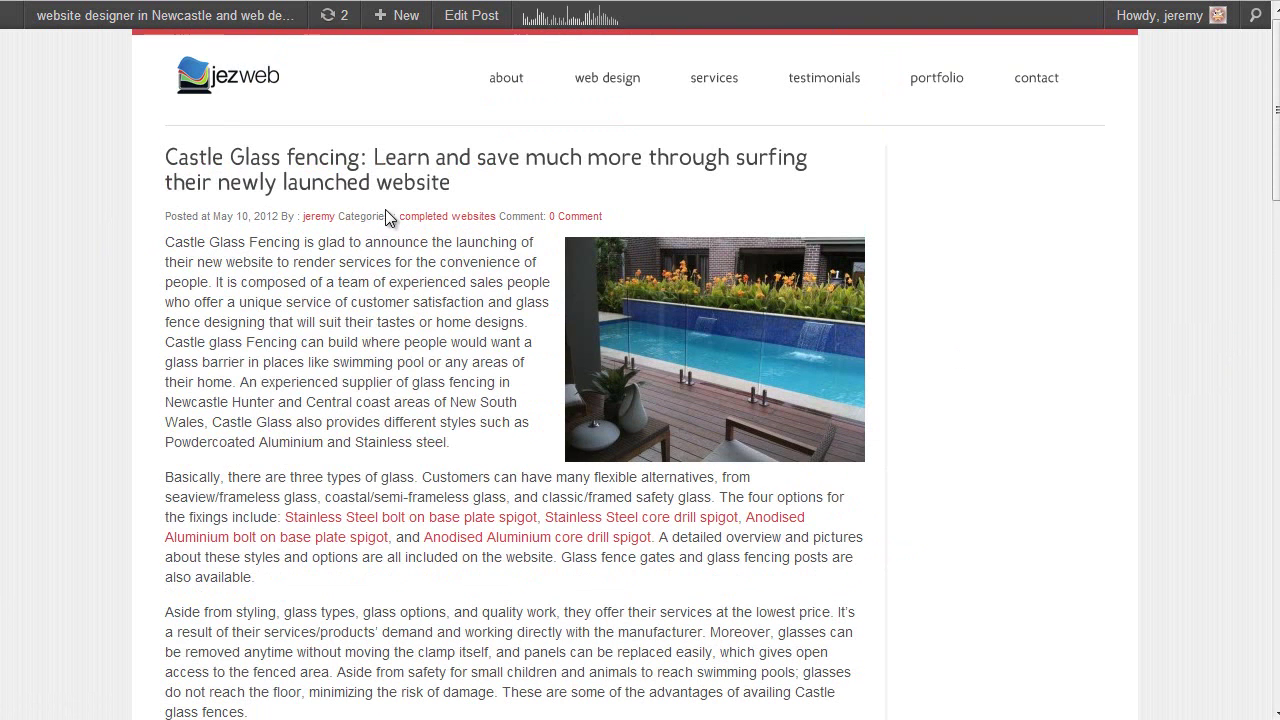
scroll(345, 570, down, 5)
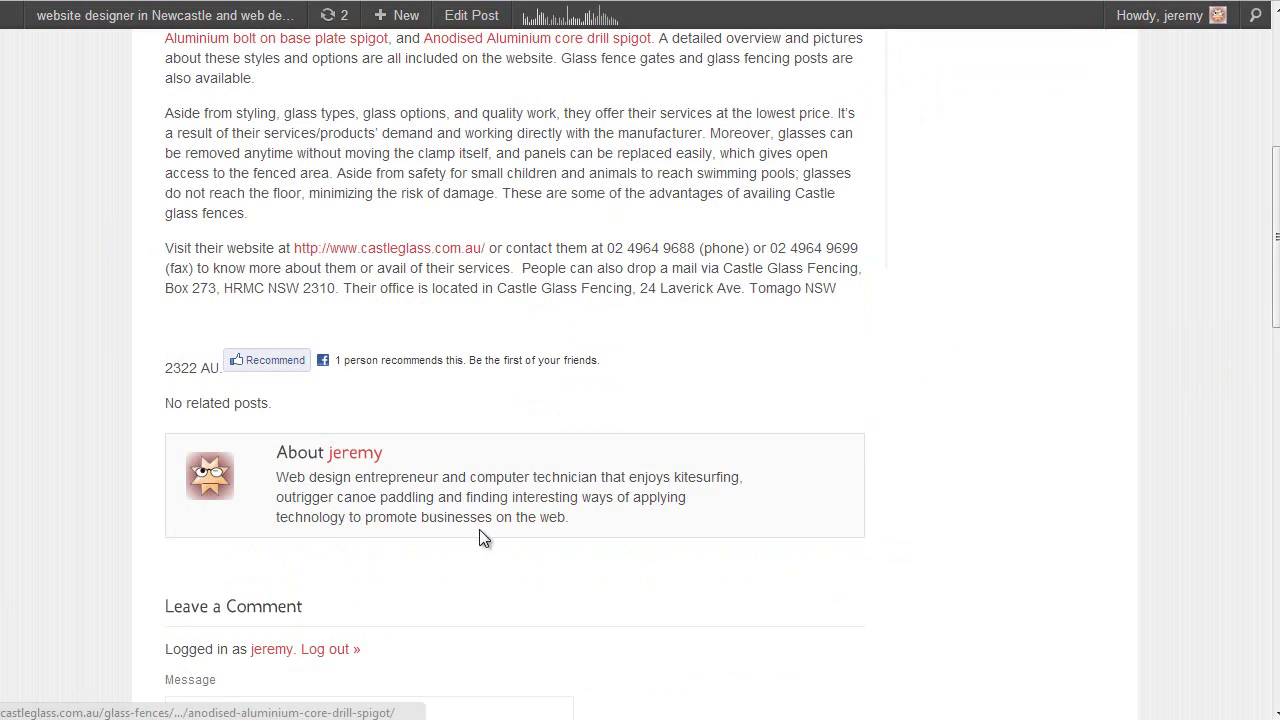
scroll(718, 510, down, 4)
scroll(717, 510, up, 2)
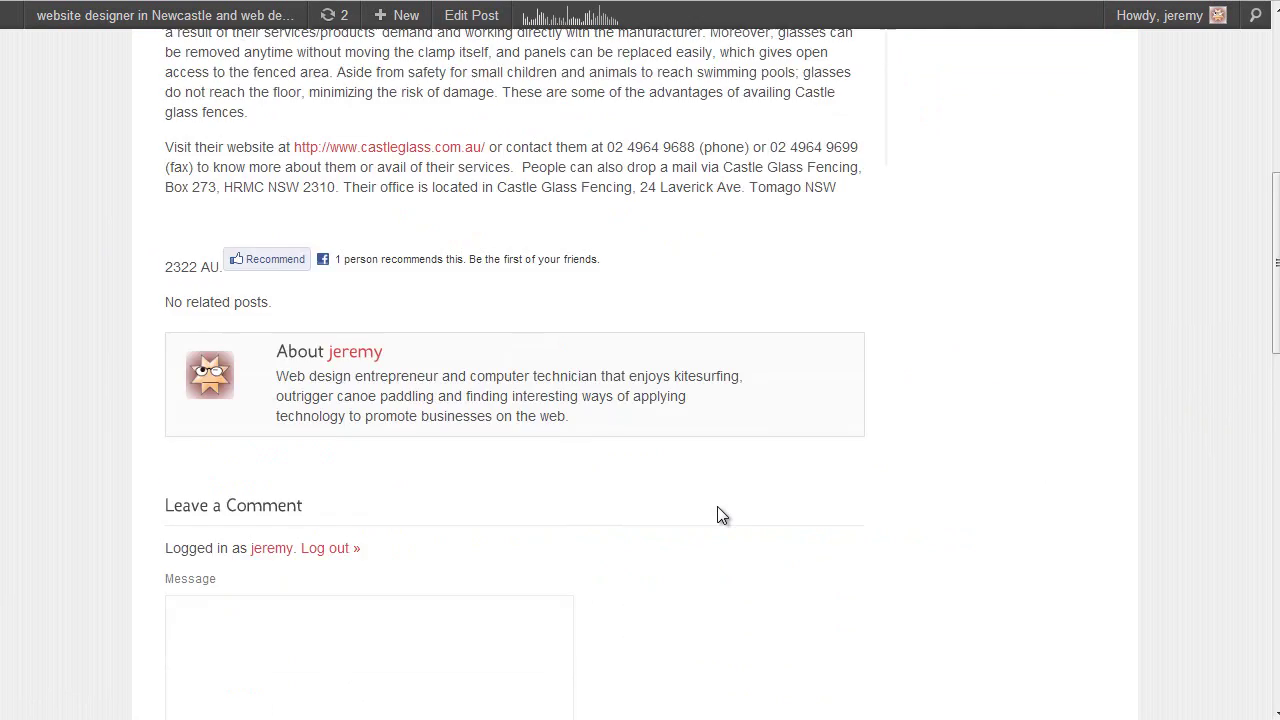
scroll(717, 510, down, 6)
scroll(717, 512, up, 8)
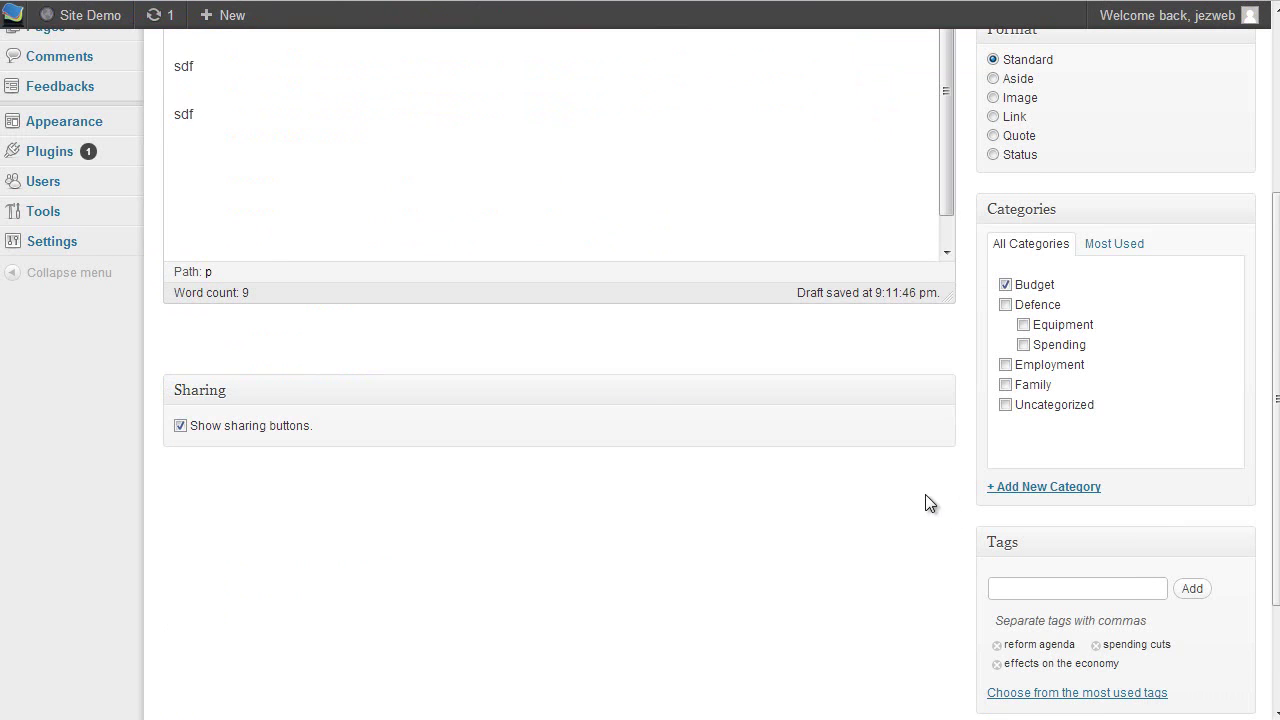
Return to the WordPress post editor and publish the post "A new budget is on the way".
scroll(950, 560, down, 2)
scroll(923, 557, up, 5)
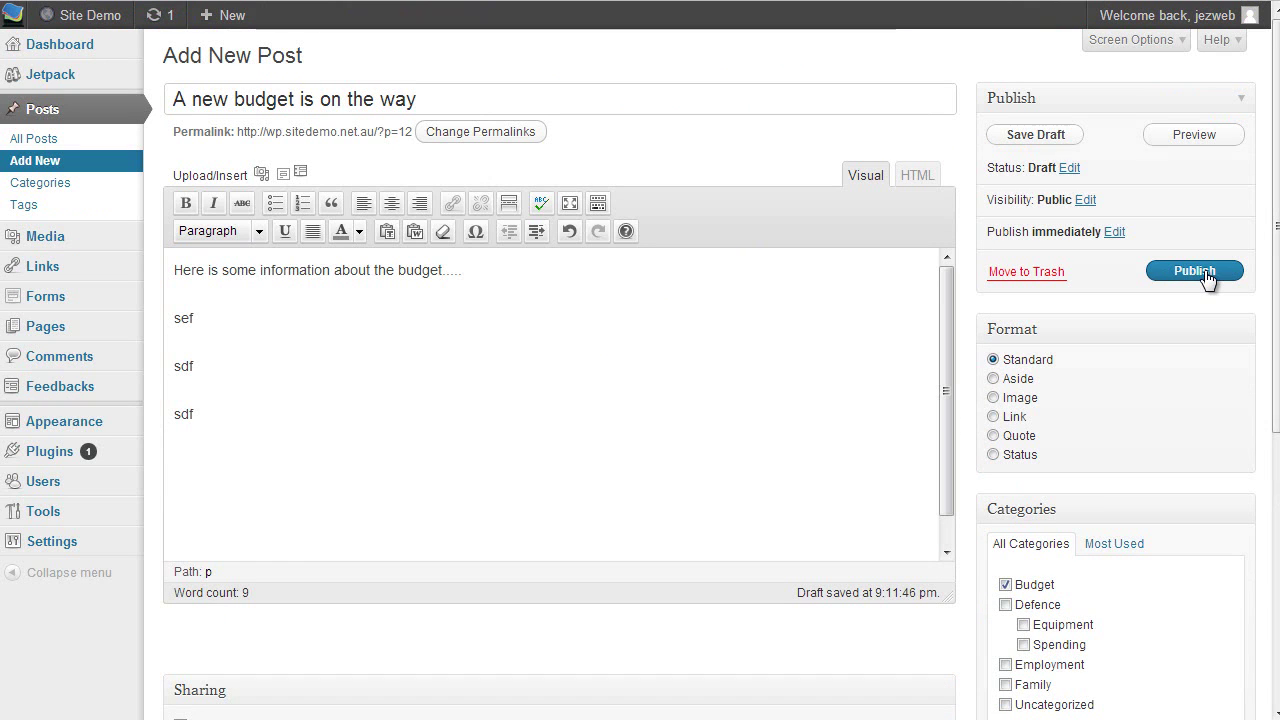
click(1206, 272)
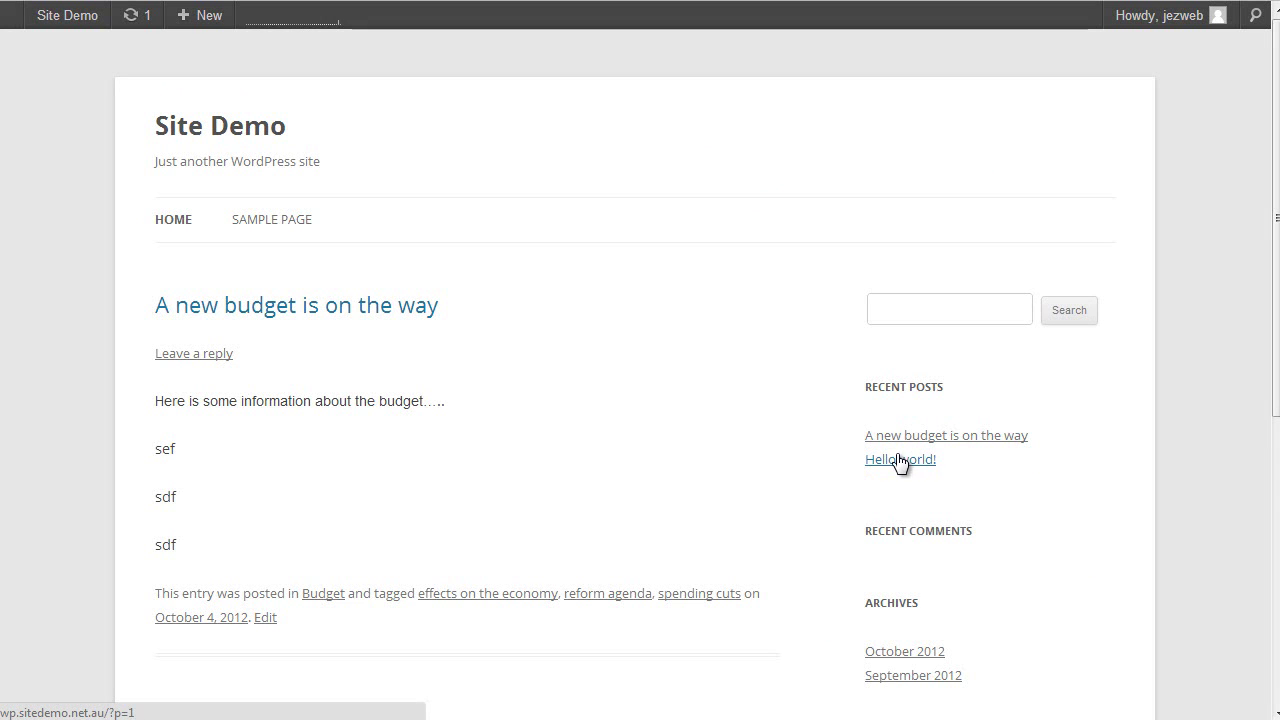
Look through the Site Demo home page, examining the budget post's category and tags and the sidebar's archives and categories.
scroll(1017, 569, down, 2)
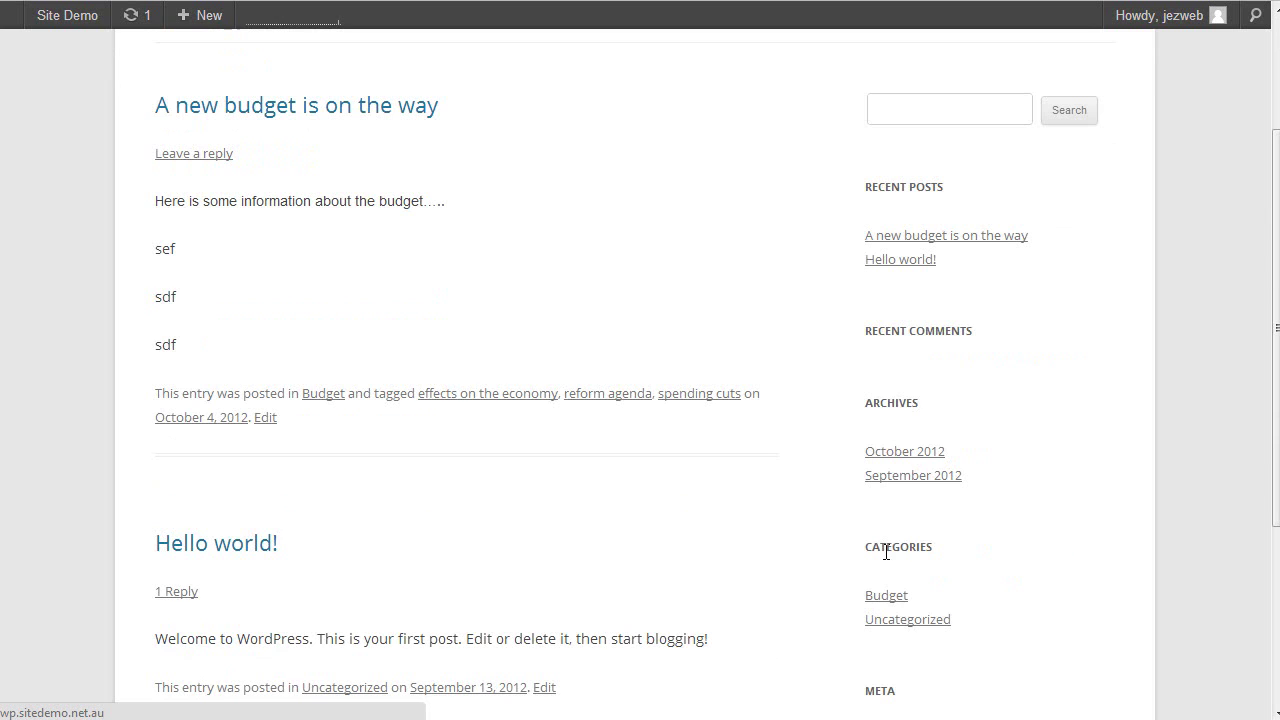
scroll(1000, 520, down, 1)
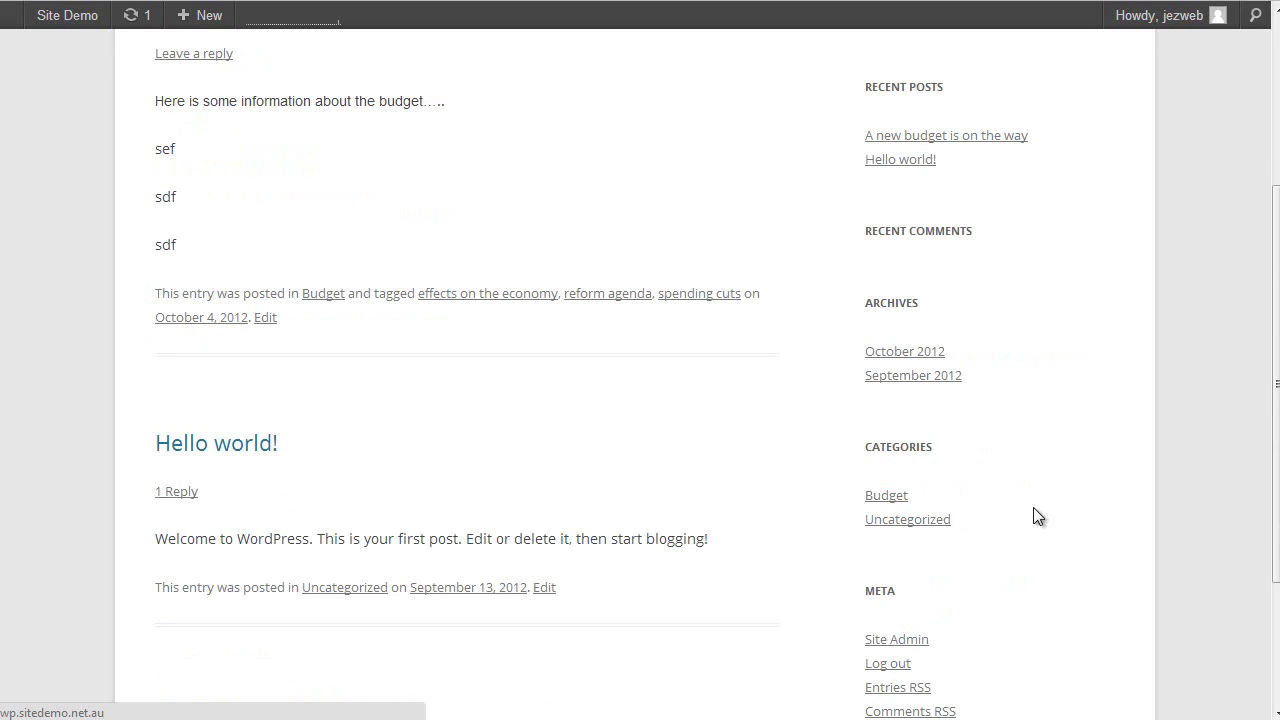
scroll(920, 591, down, 2)
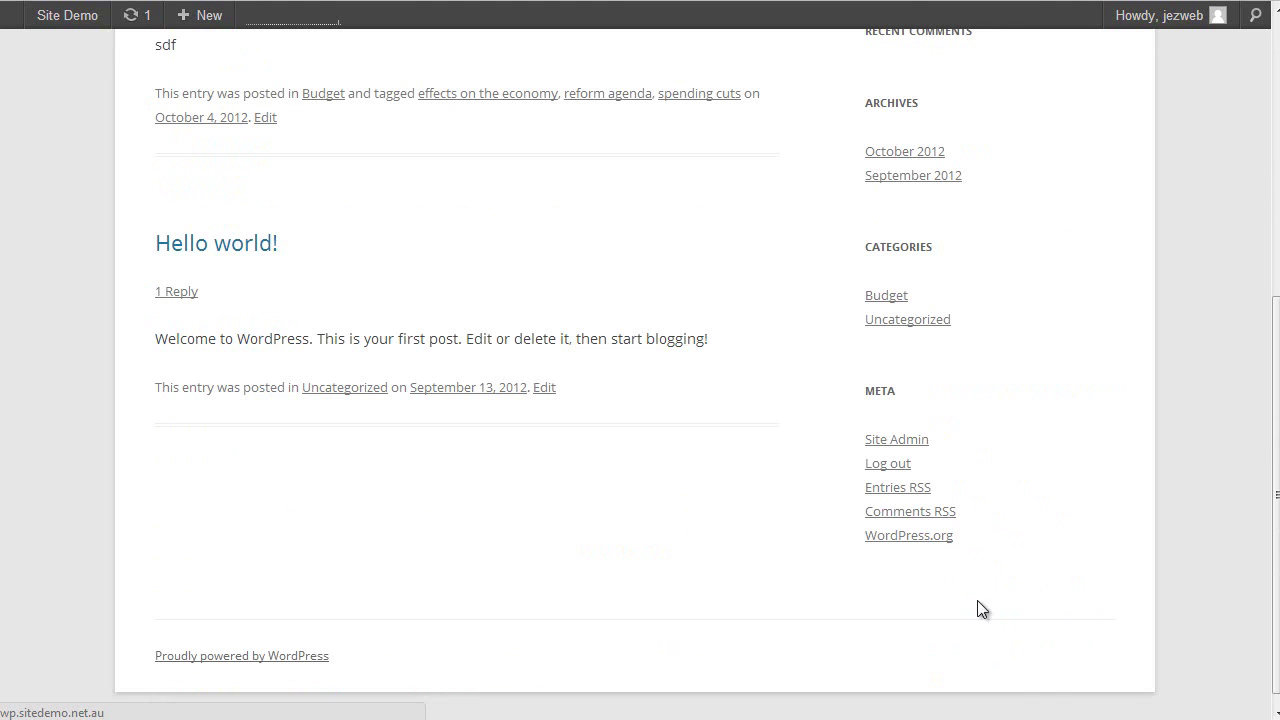
scroll(1020, 565, up, 5)
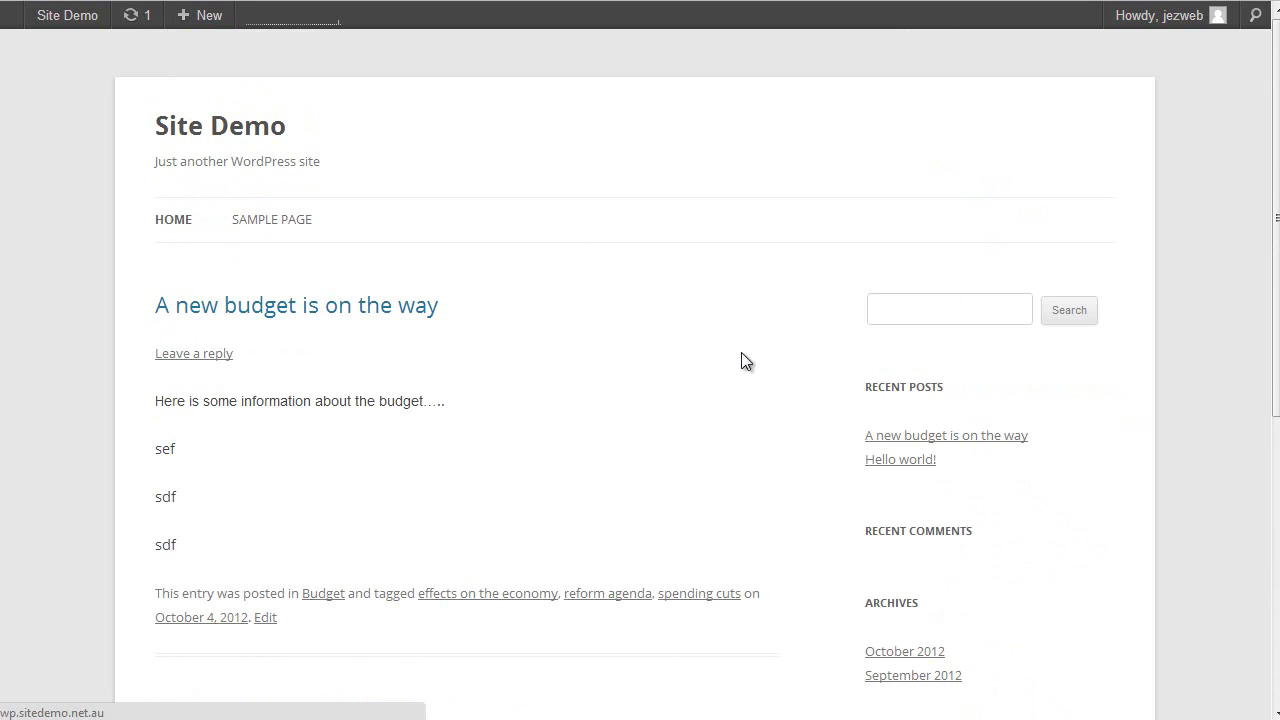
click(922, 468)
mouse_move(70, 28)
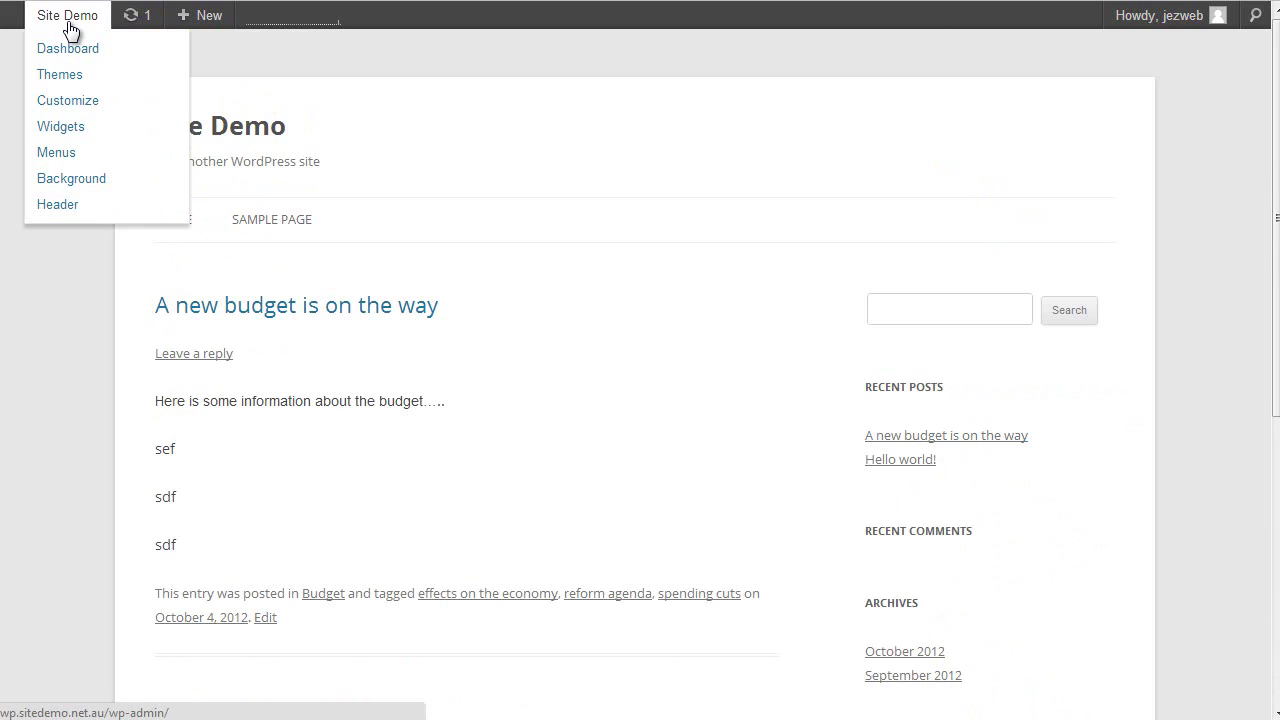